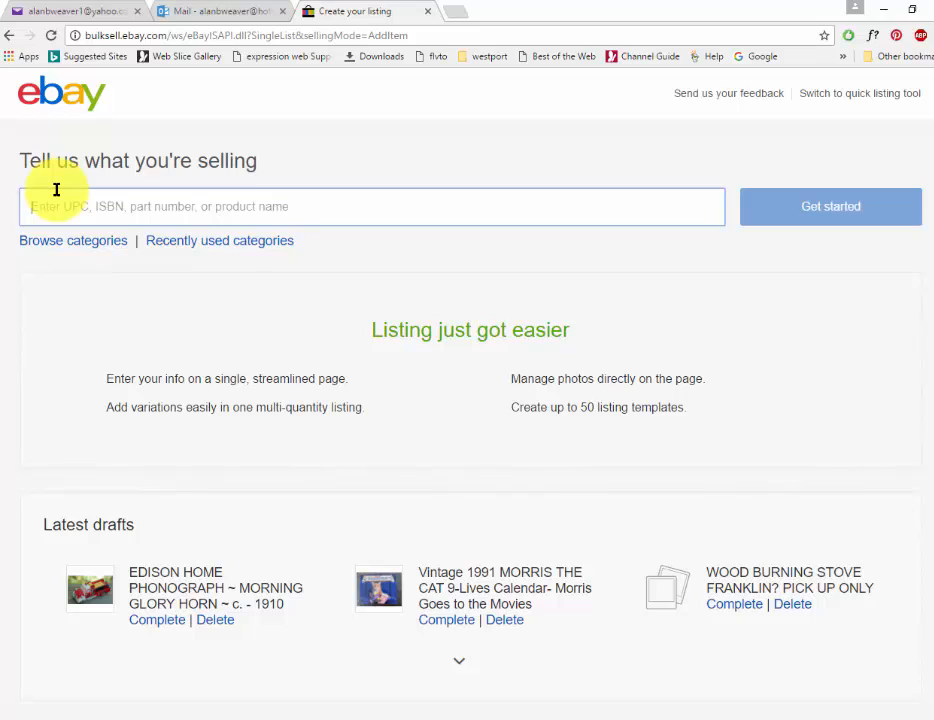
# Start a listing for "Tony the tiger cartoon cel" in the category Collectibles > Animation Art & Characters > Animation Art > Production Art.
pyautogui.write('Tony the ')
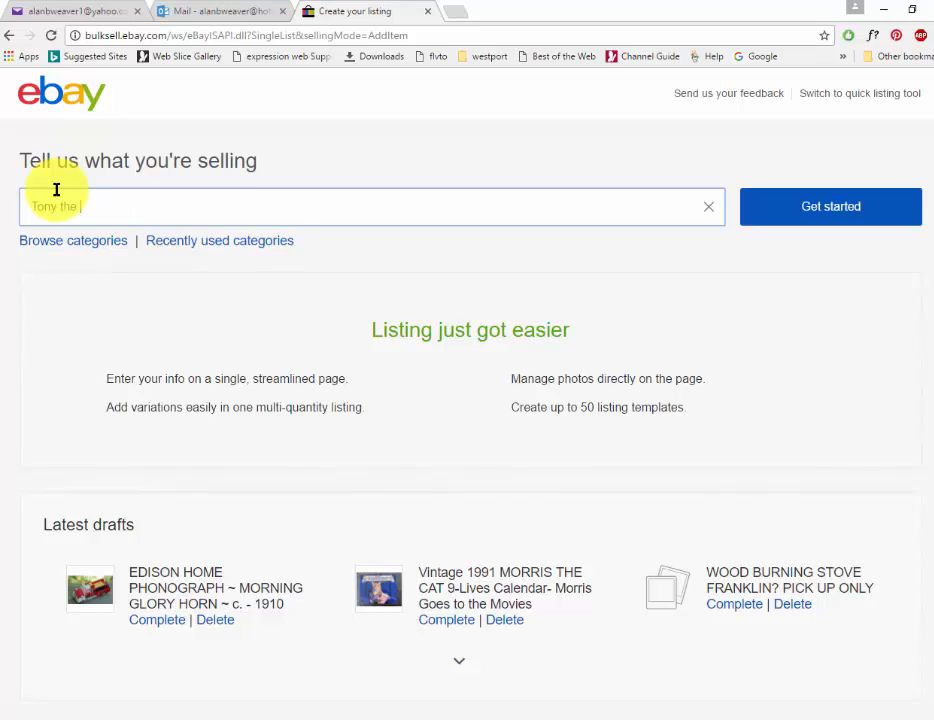
pyautogui.write('tiger cartoon cel')
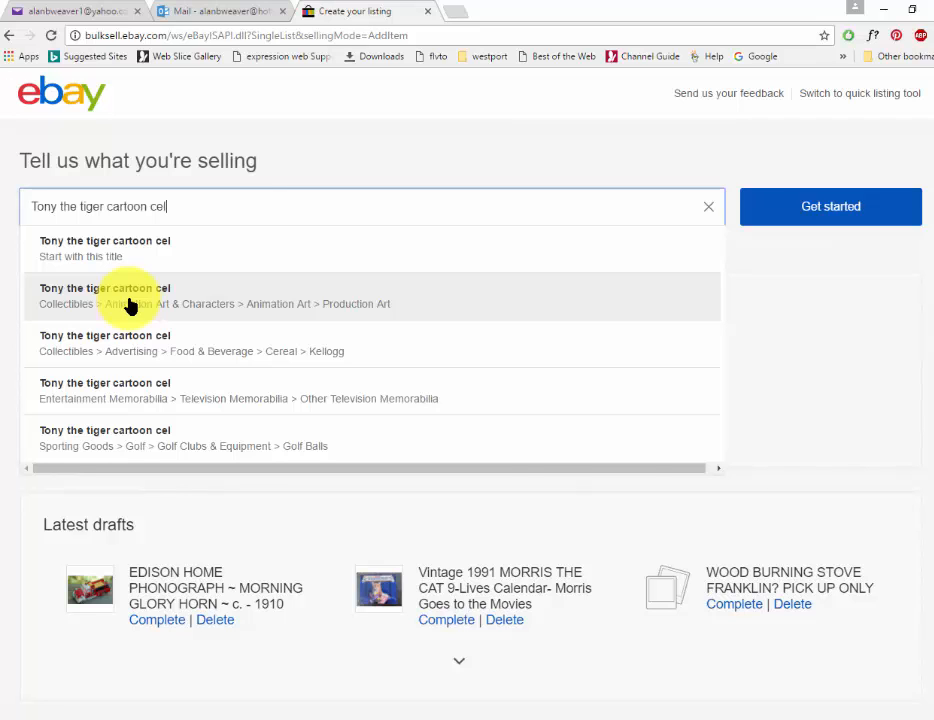
pyautogui.click(130, 306)
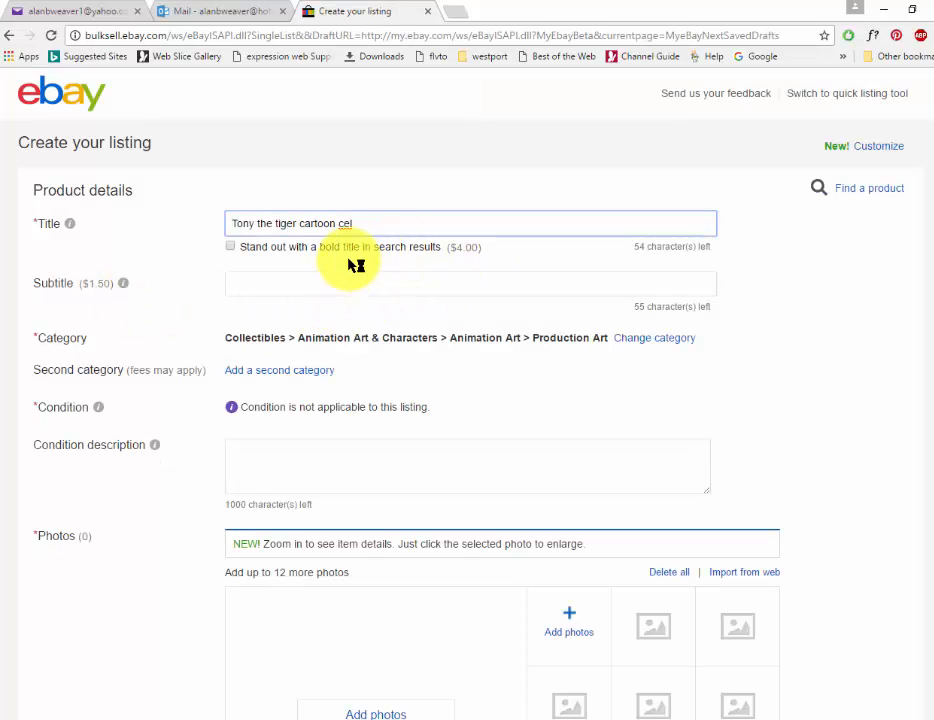
# Edit the listing title to read "Tony the tTger cartoon cel - early 1970's".
pyautogui.click(278, 222)
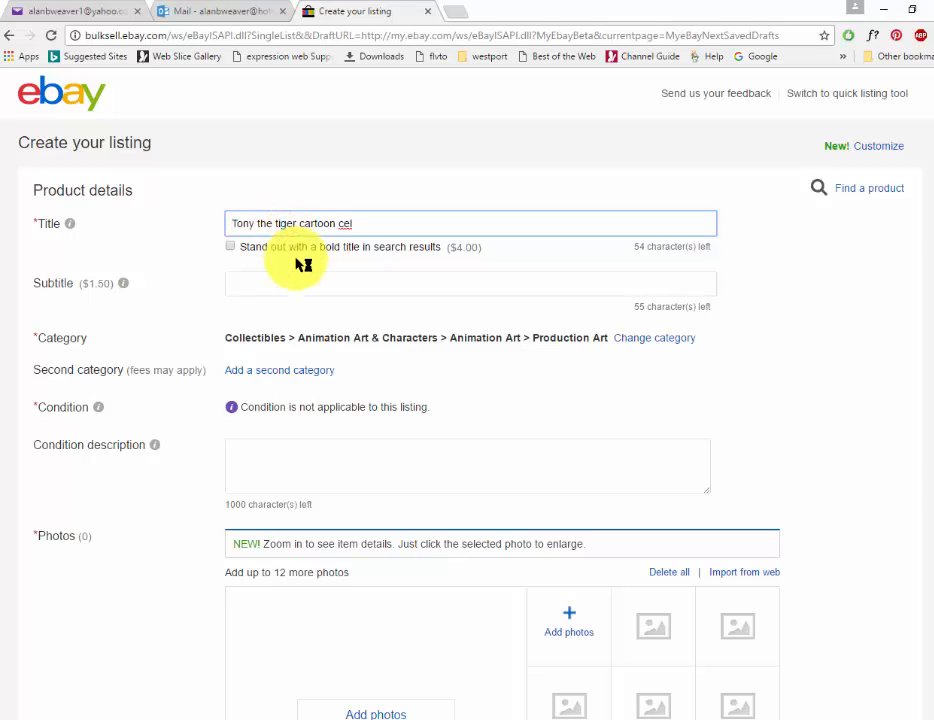
pyautogui.press('BackSpace')
pyautogui.write('T')
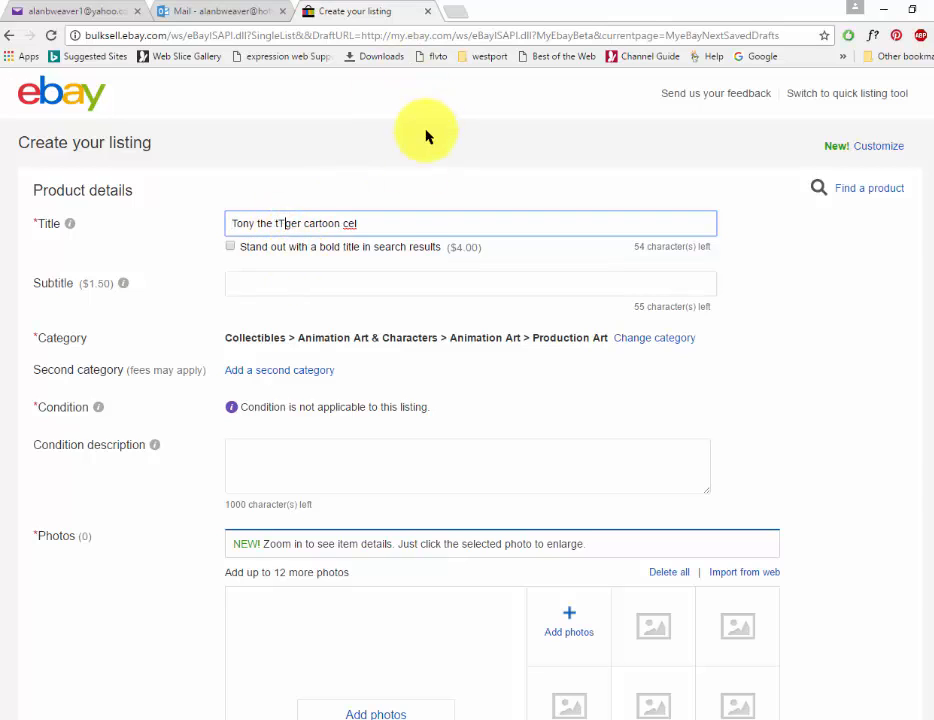
pyautogui.click(380, 225)
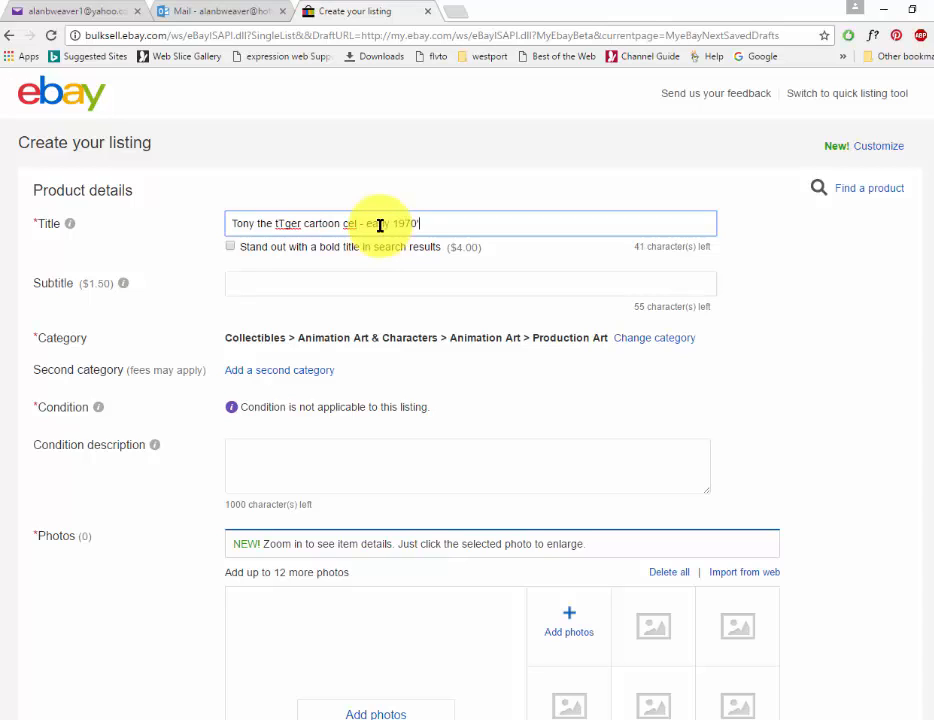
pyautogui.click(238, 285)
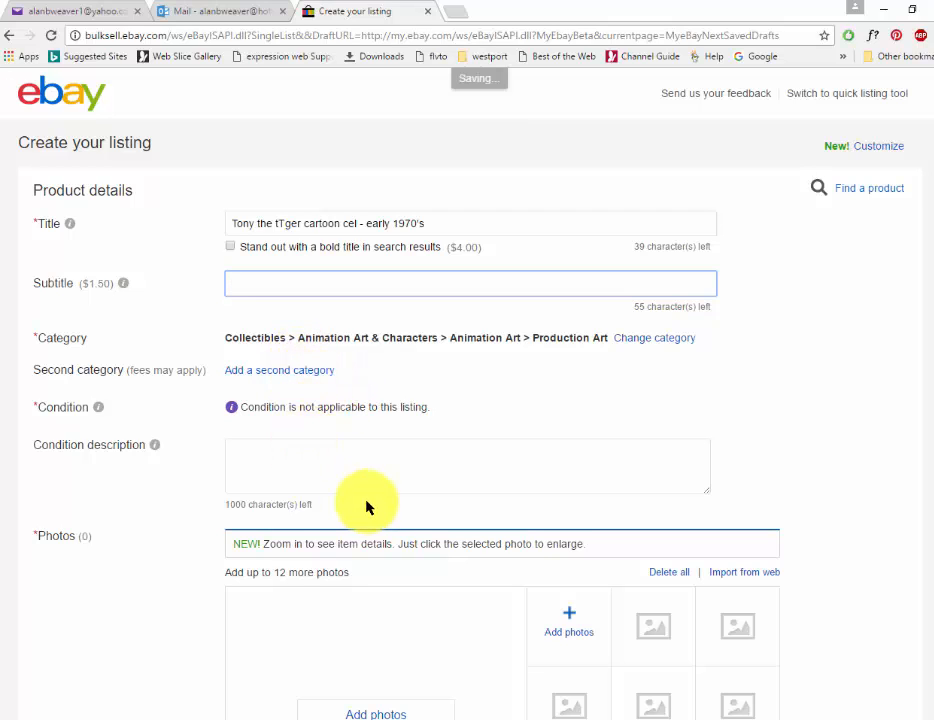
# Enter the condition description "This is a circa 1972 cartoon cel - been hanging in a climate controlled, non smoking household for over 20 years.".
pyautogui.click(265, 458)
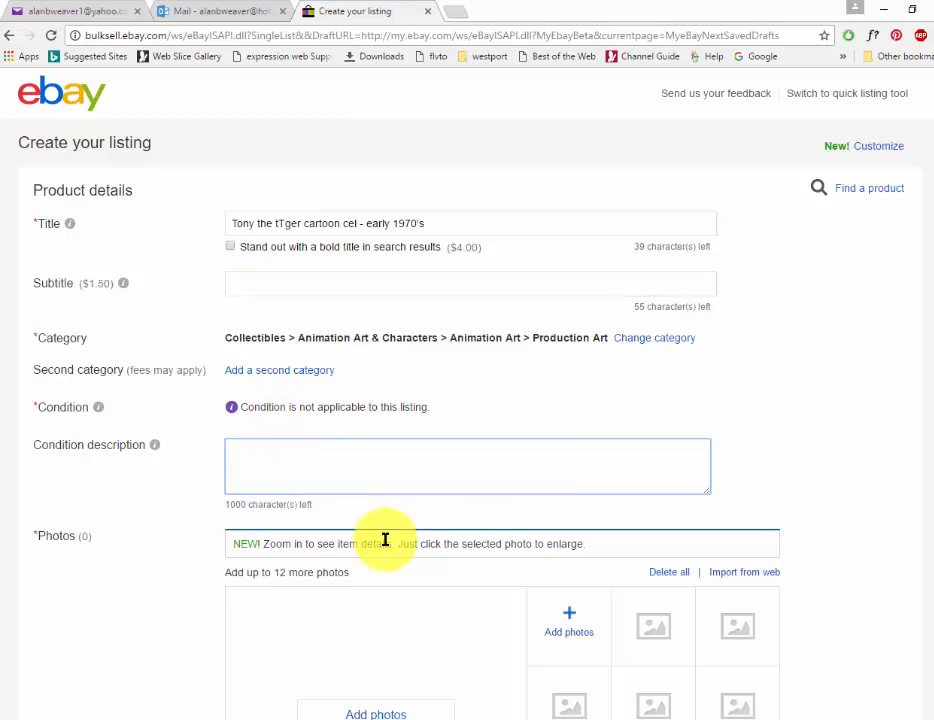
pyautogui.write('This is a circa 1972 cartoon cel - been hanging in a climate controlled, non sm')
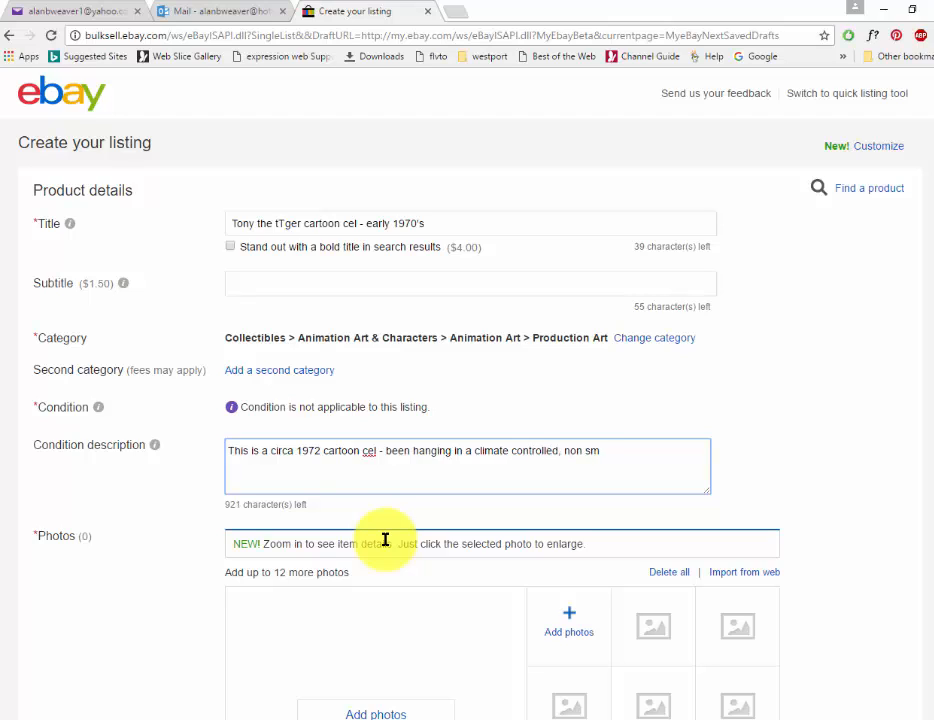
pyautogui.write('sehold for')
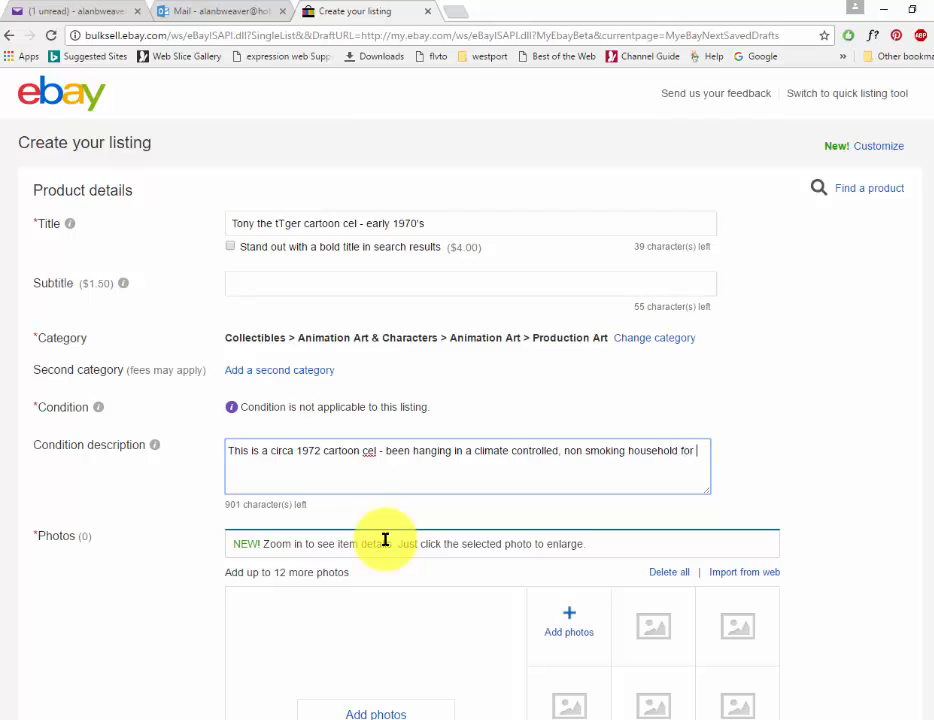
pyautogui.write(' over 20 ')
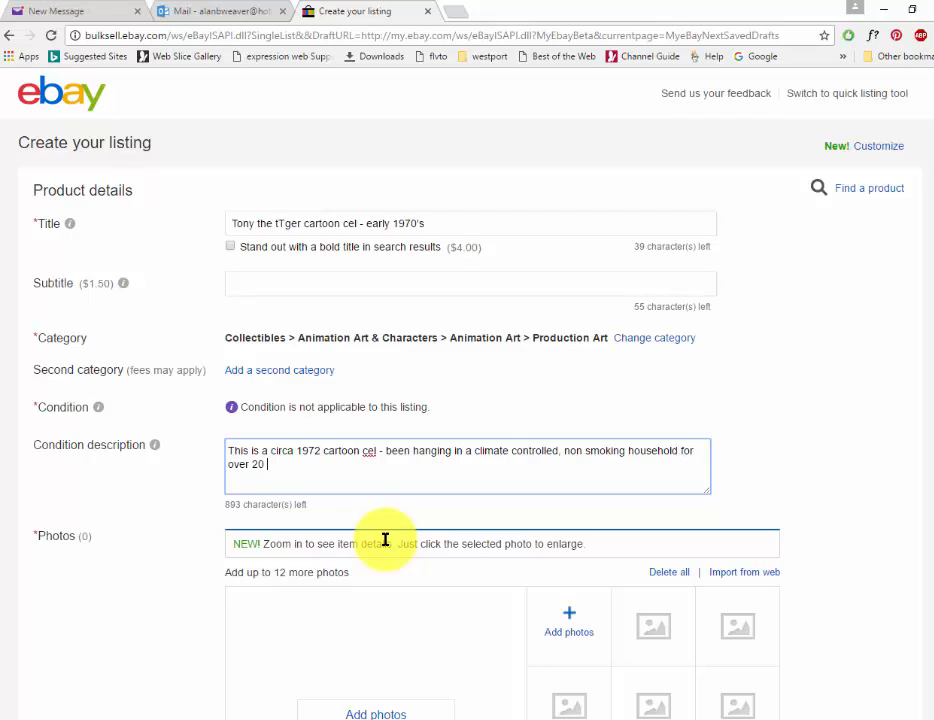
pyautogui.write('years.')
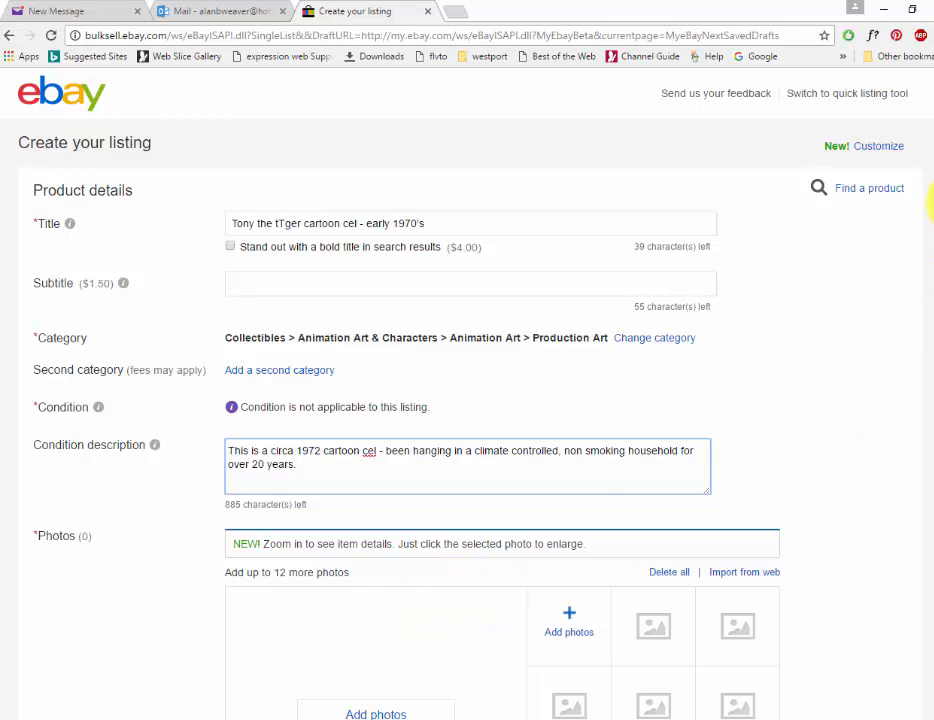
# Start adding a photo and browse to the tony tiger folder under lexar april 2017 > eBay > eBay > photos on SCHOOL (J:).
pyautogui.scroll(-3, 917, 234)
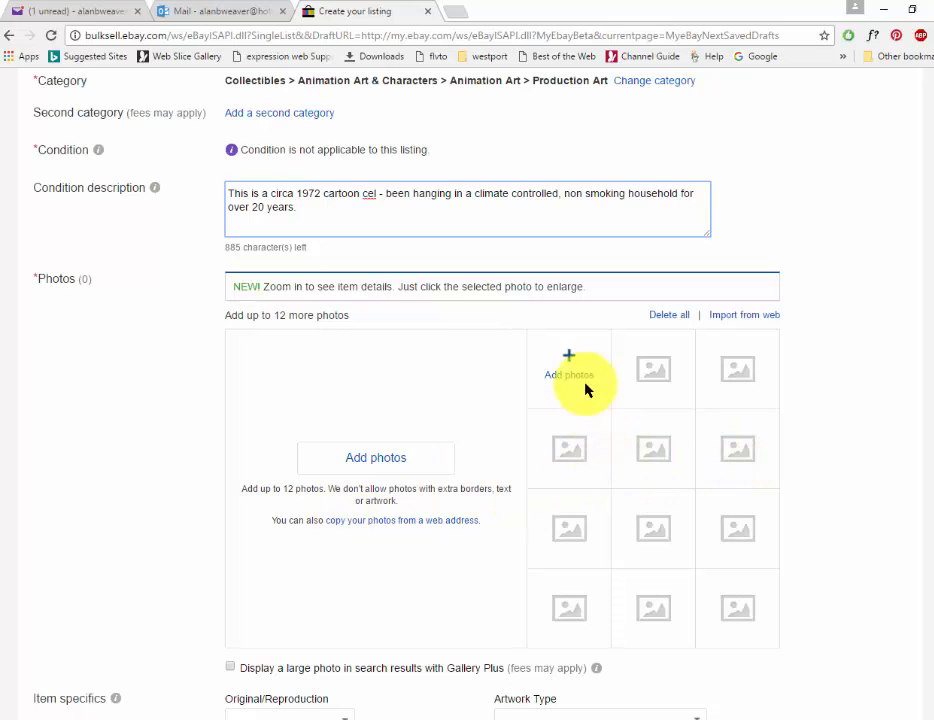
pyautogui.click(569, 367)
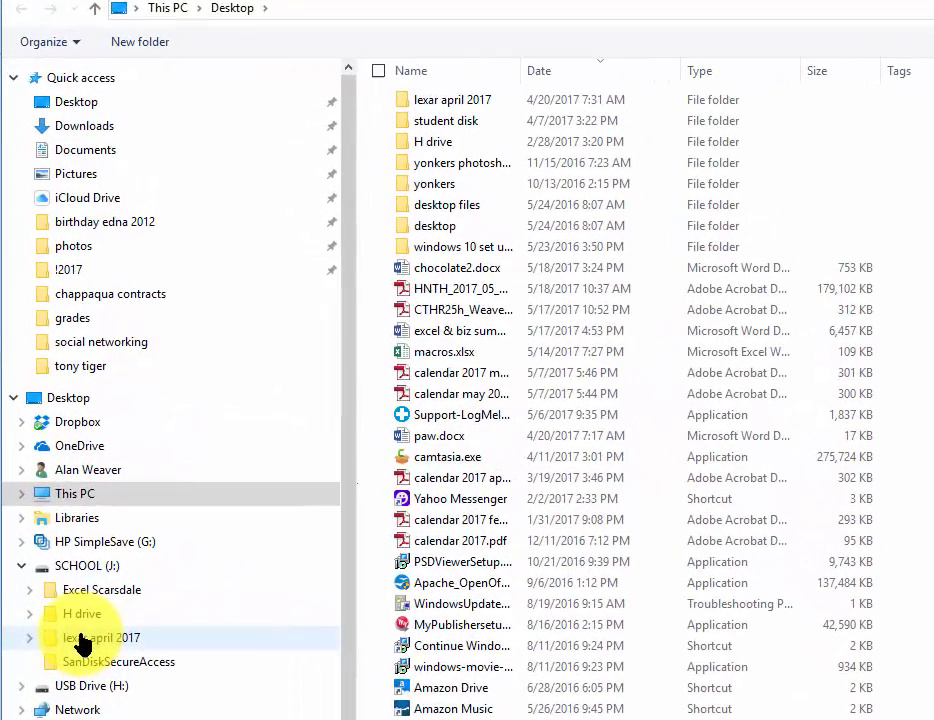
pyautogui.click(72, 576)
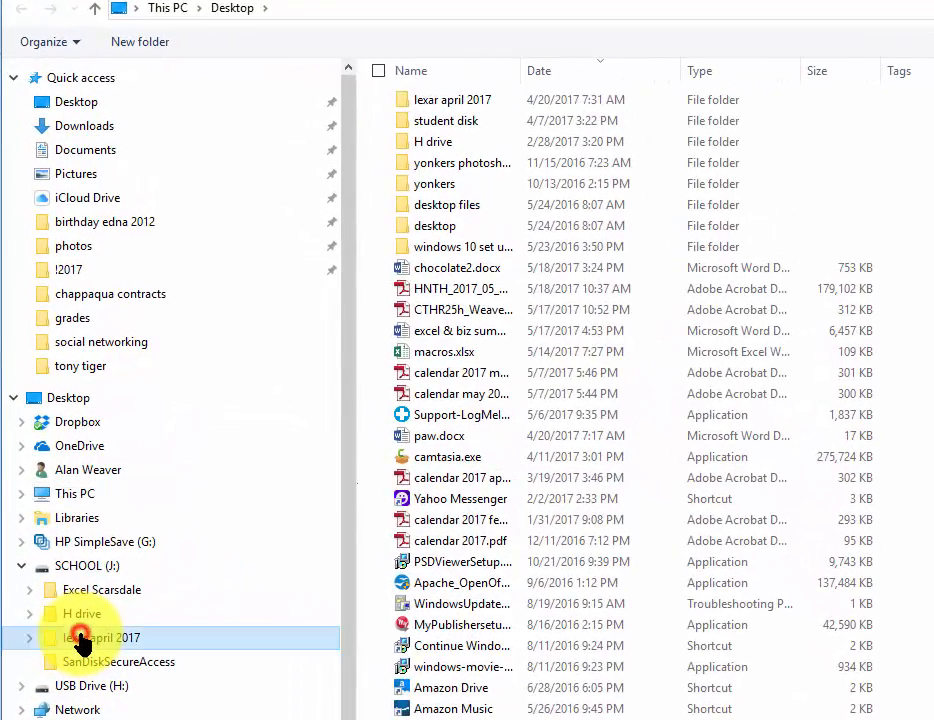
pyautogui.click(446, 287)
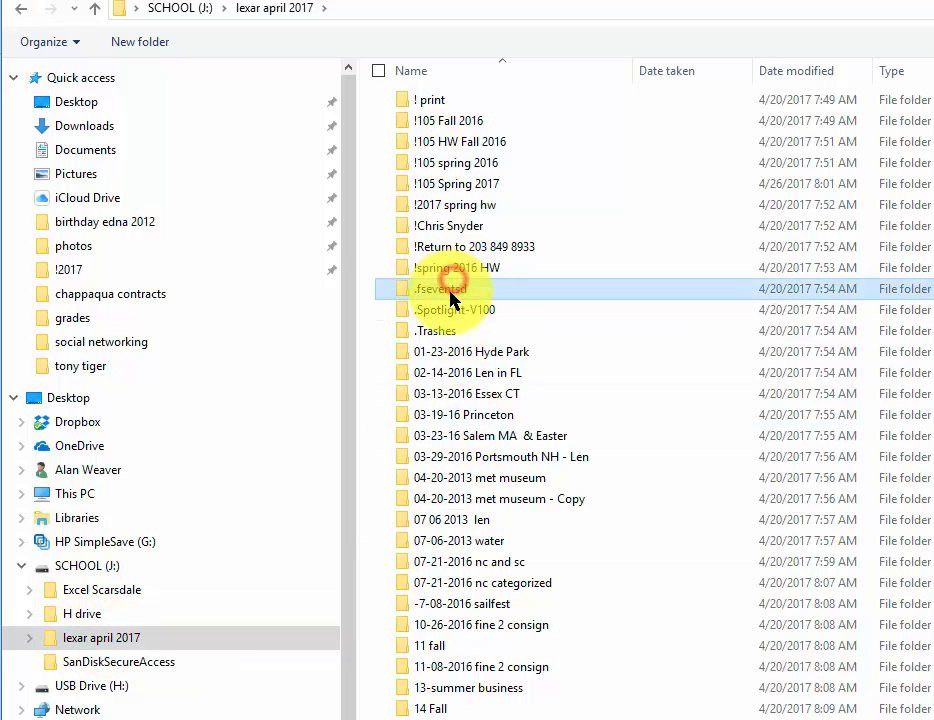
pyautogui.press('e')
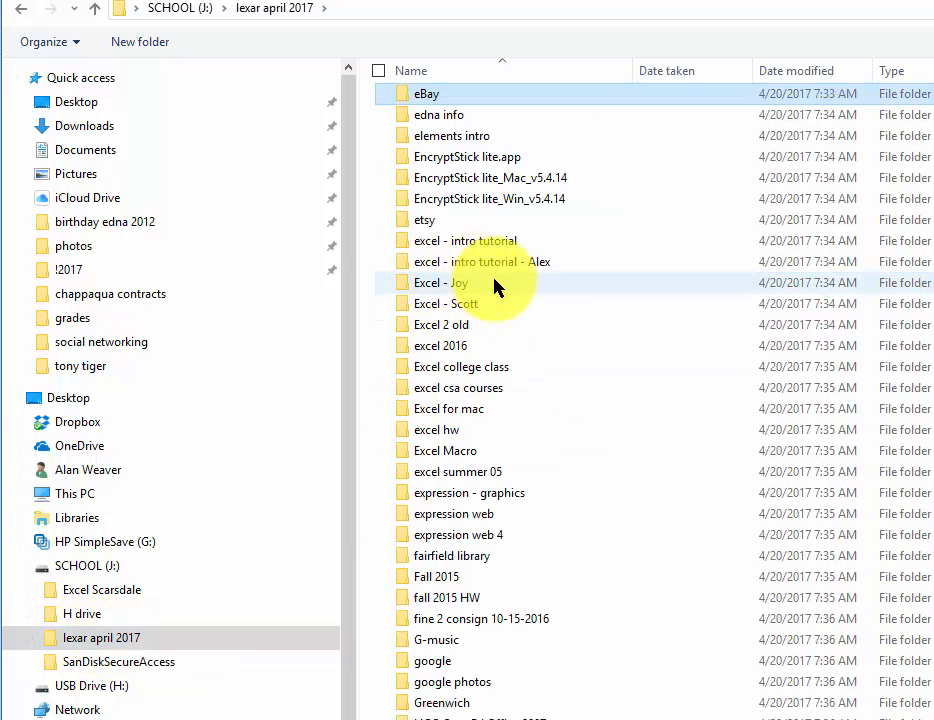
pyautogui.doubleClick(444, 96)
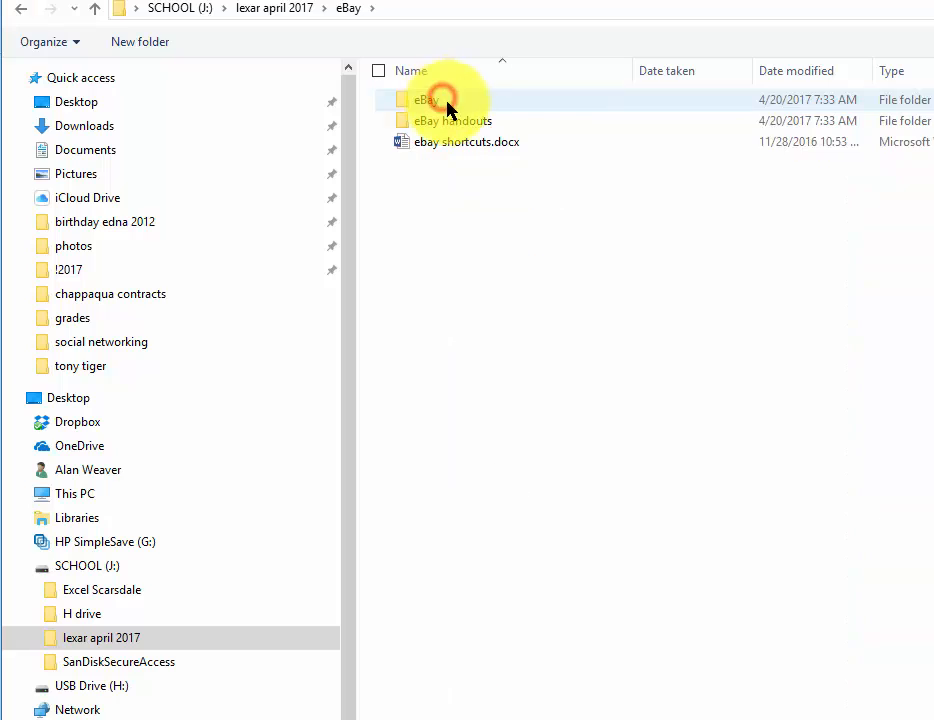
pyautogui.doubleClick(432, 101)
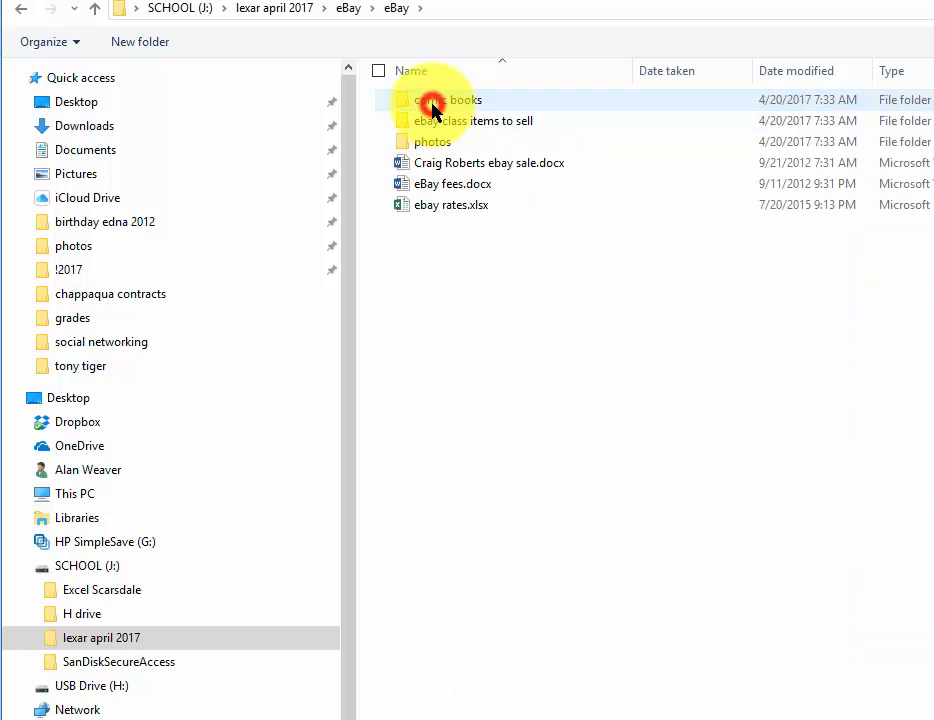
pyautogui.doubleClick(432, 145)
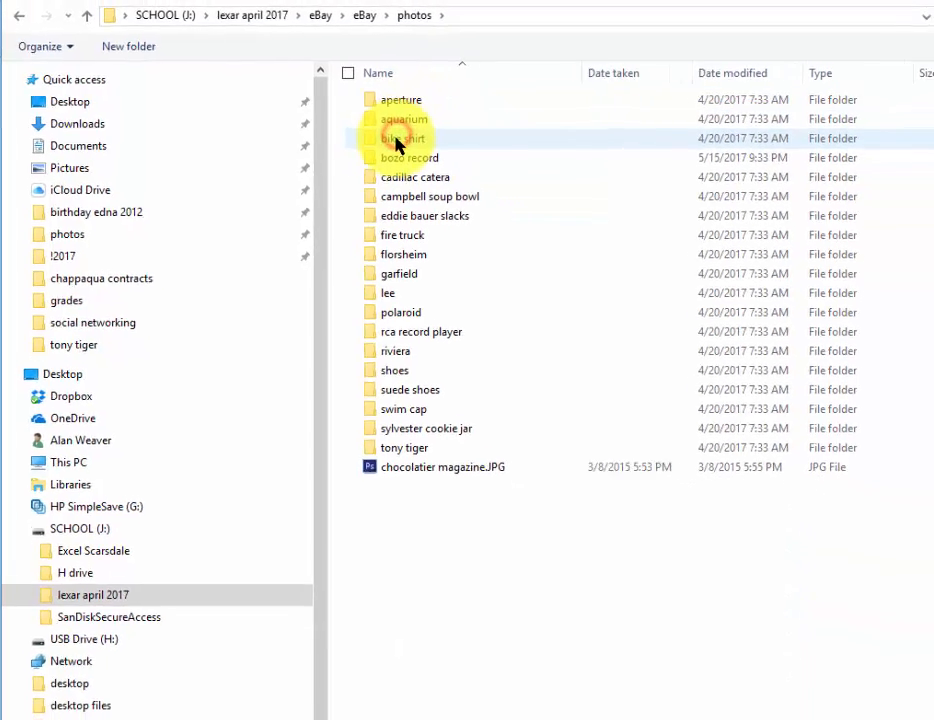
pyautogui.doubleClick(326, 378)
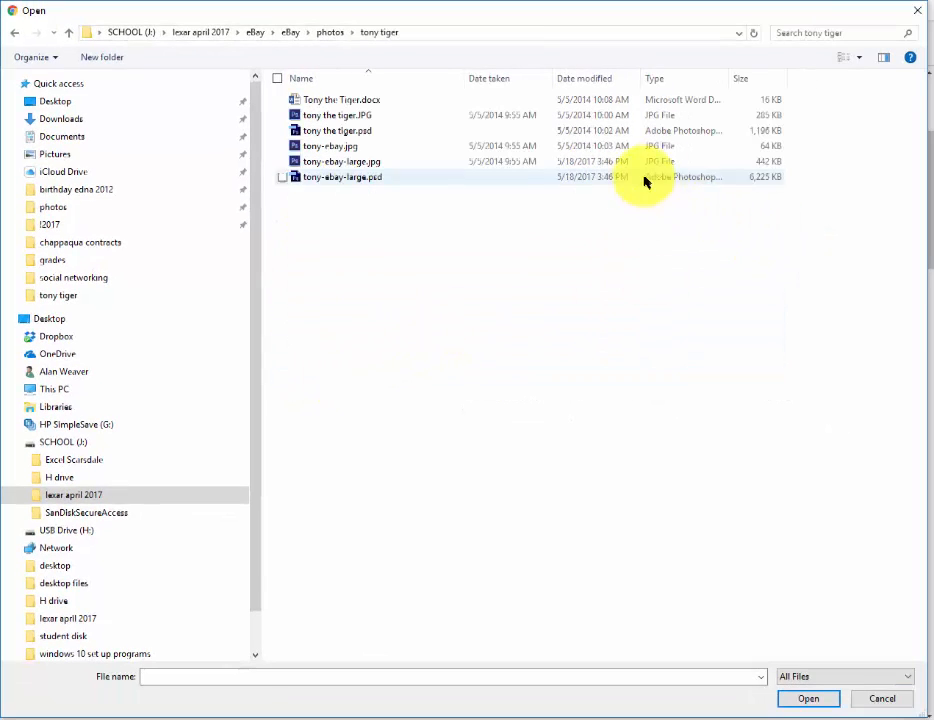
# Show the folder's files as picture thumbnails and upload tony-ebay-large.jpg to the listing.
pyautogui.click(857, 59)
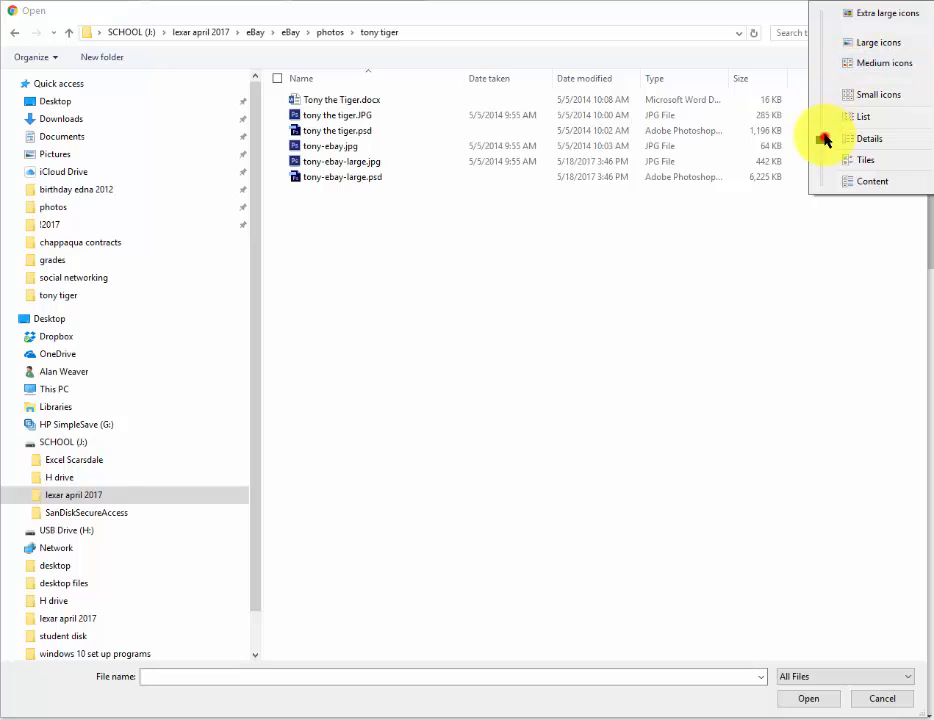
pyautogui.moveTo(828, 144); pyautogui.dragTo(828, 35)
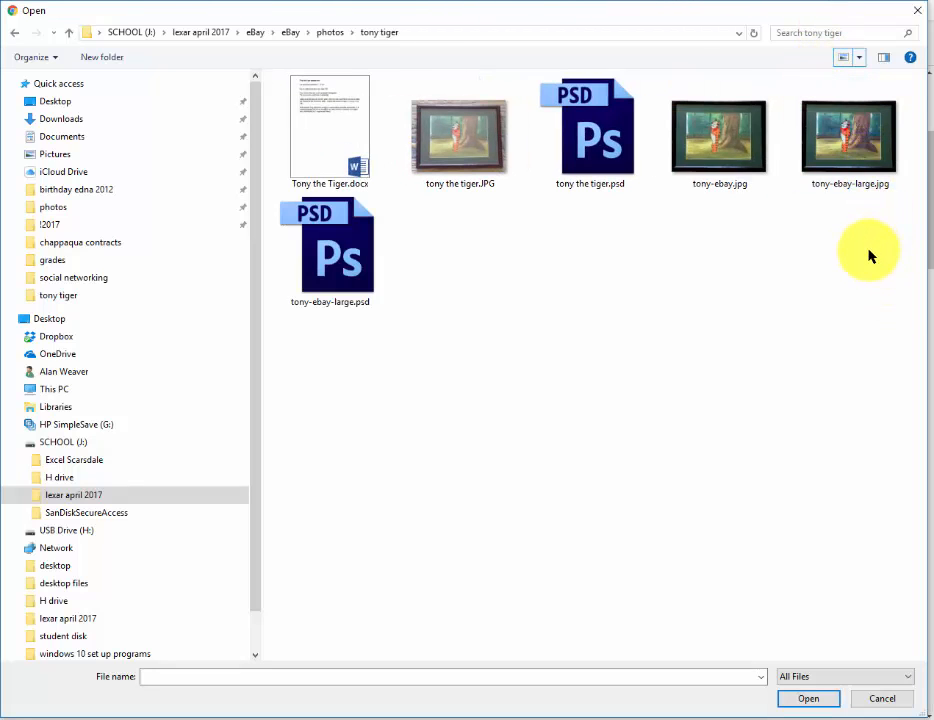
pyautogui.doubleClick(858, 155)
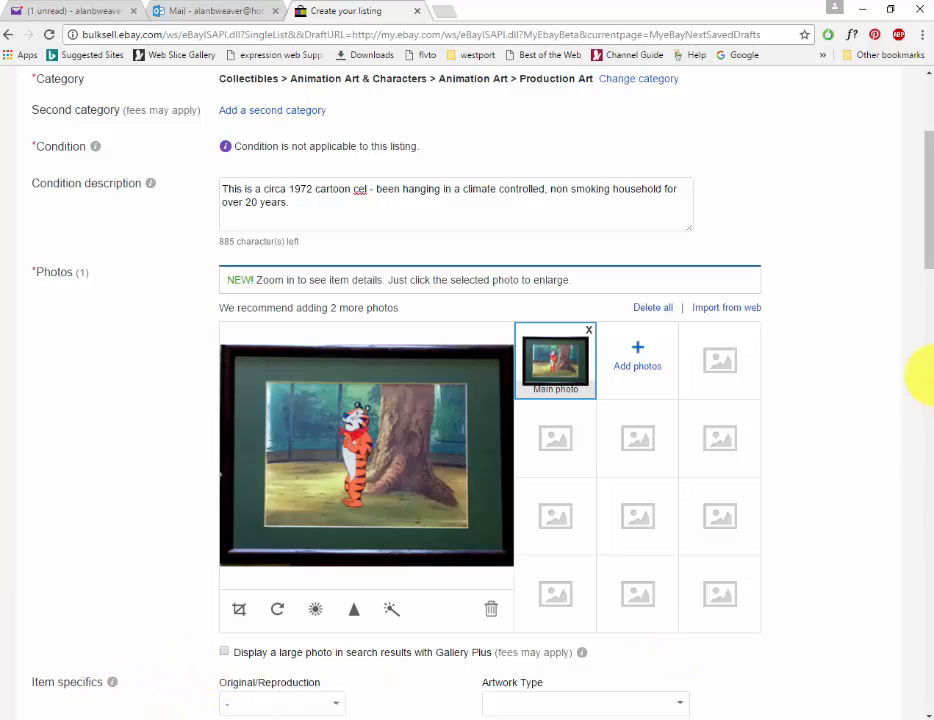
# Set the item specifics Original/Reproduction to Original Production Art and Artwork Type to Production Cel, and check the Studio/Show choices.
pyautogui.moveTo(928, 185); pyautogui.dragTo(711, 273)
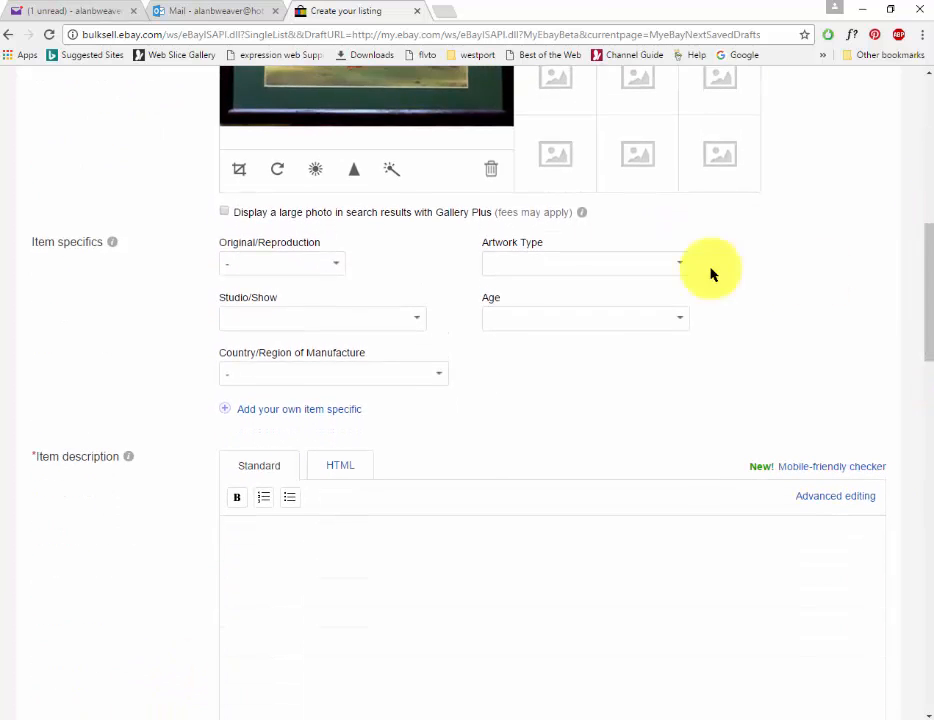
pyautogui.click(338, 265)
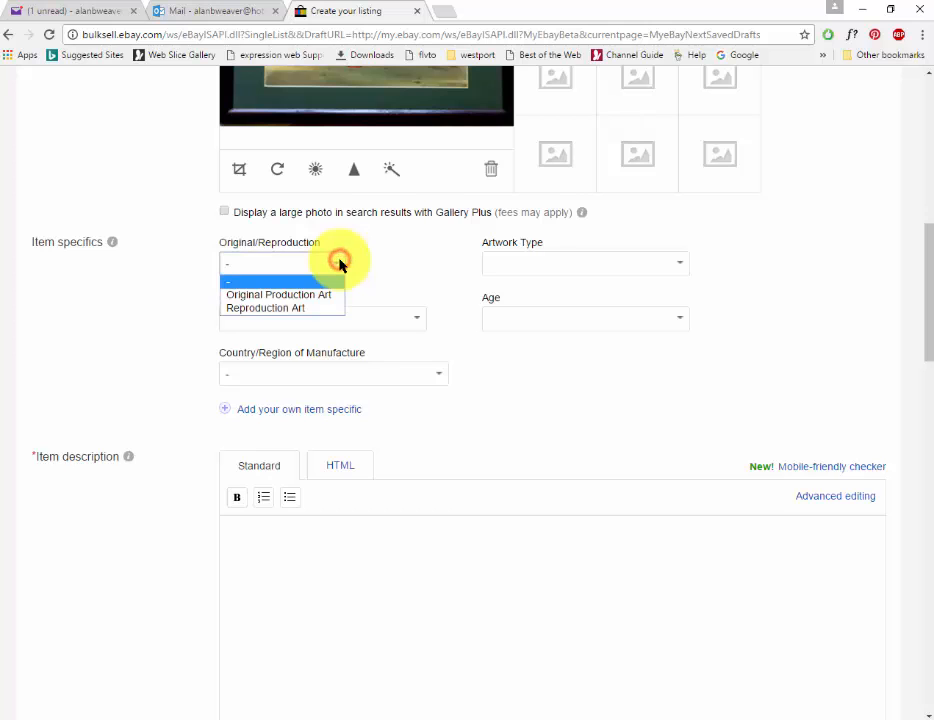
pyautogui.click(302, 294)
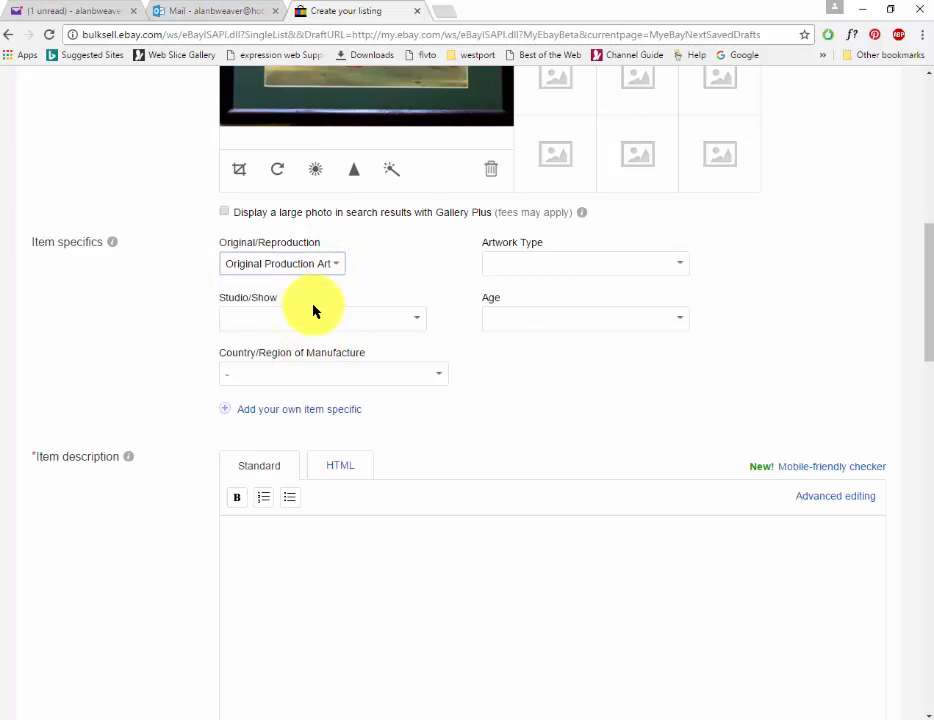
pyautogui.click(681, 265)
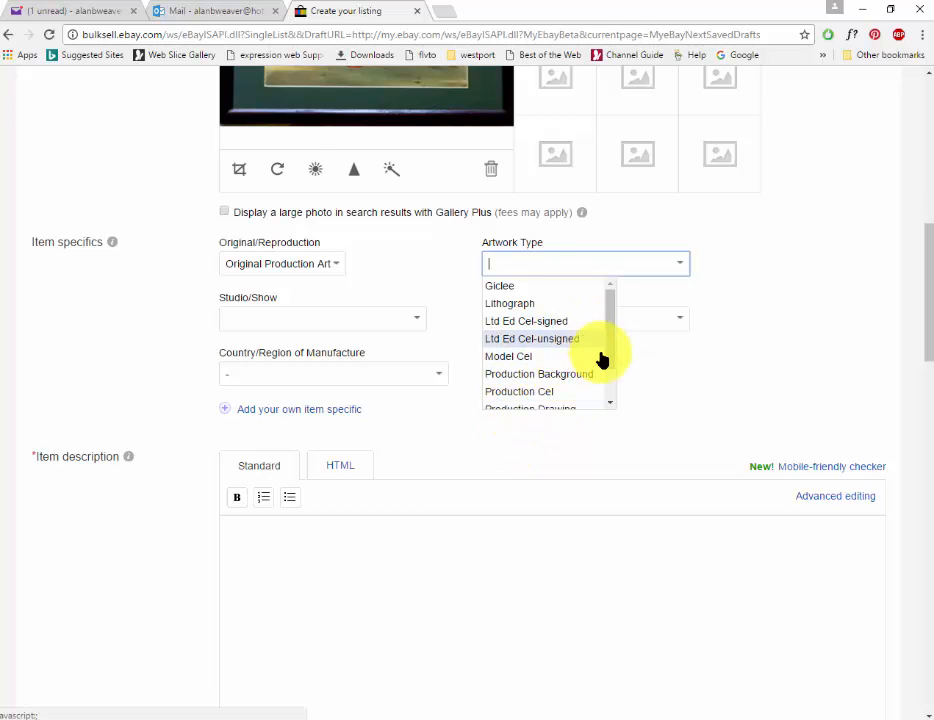
pyautogui.moveTo(609, 334); pyautogui.dragTo(608, 353)
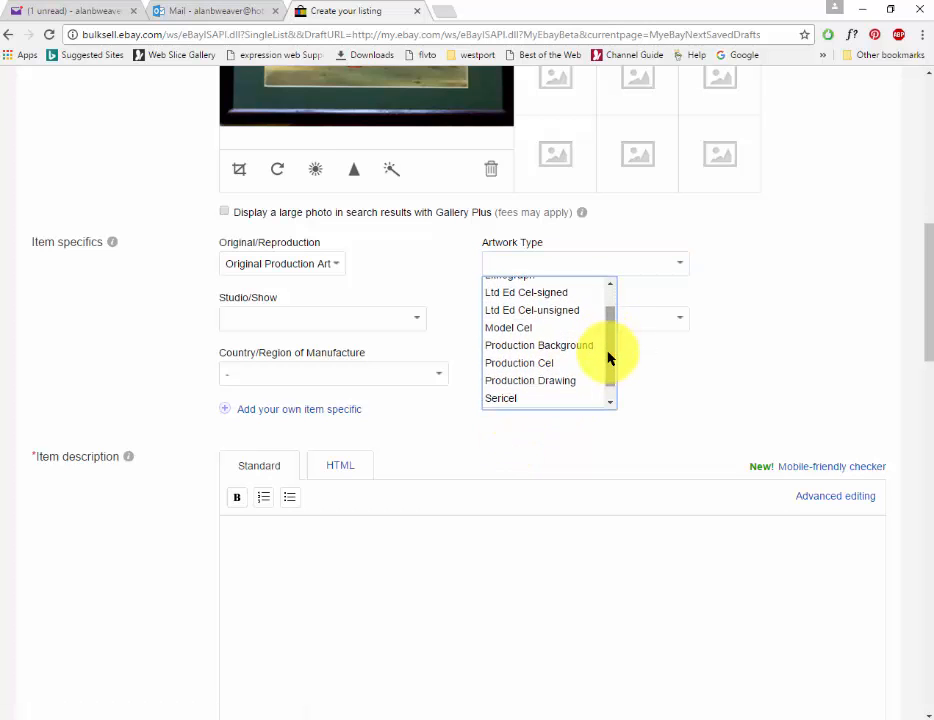
pyautogui.click(559, 367)
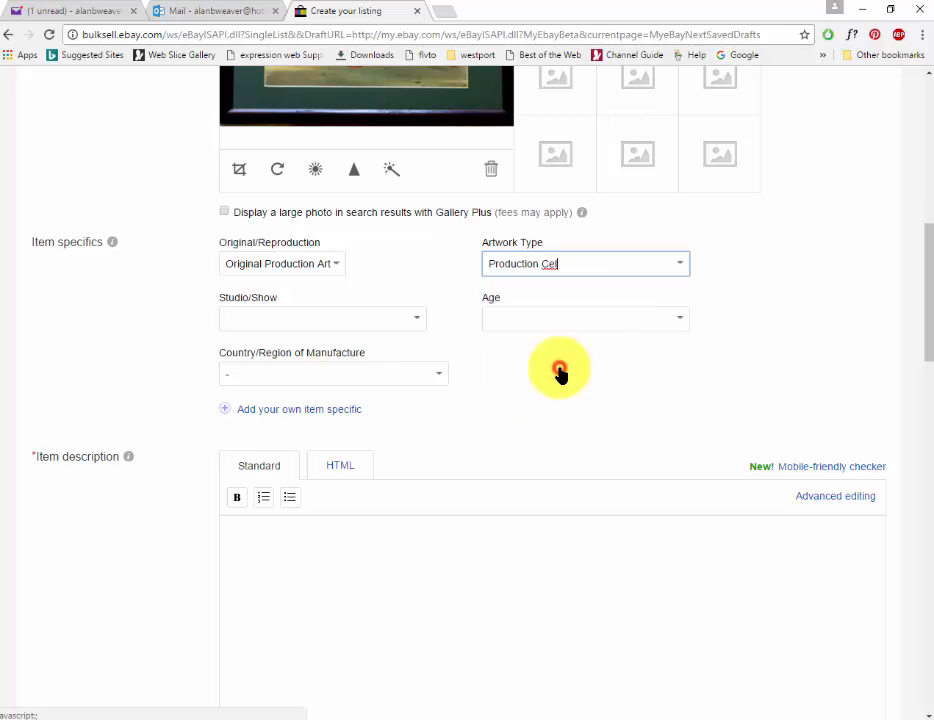
pyautogui.click(414, 322)
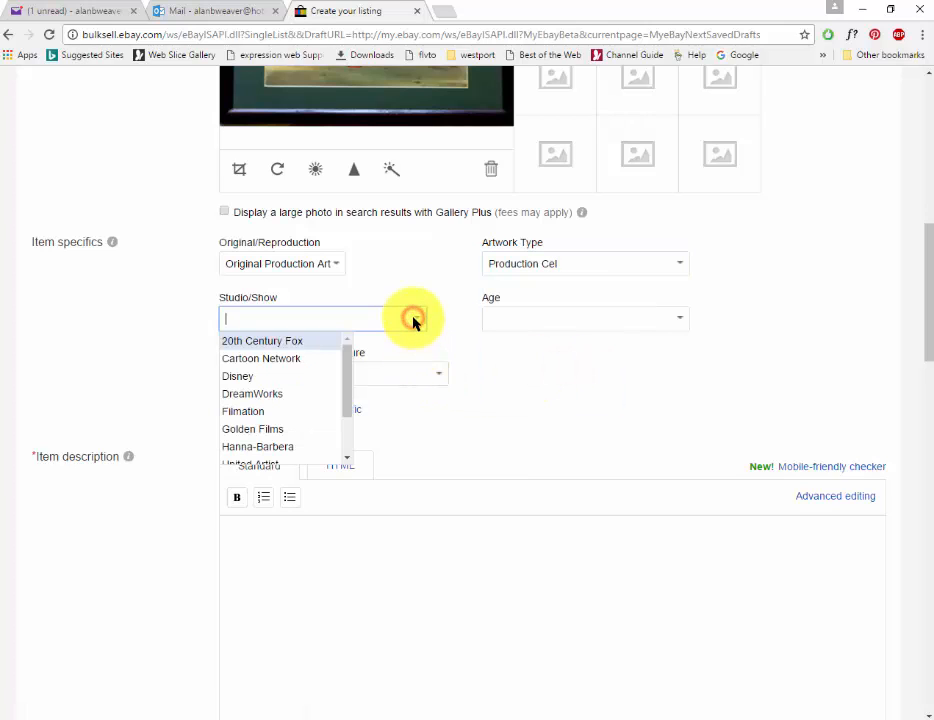
pyautogui.click(543, 388)
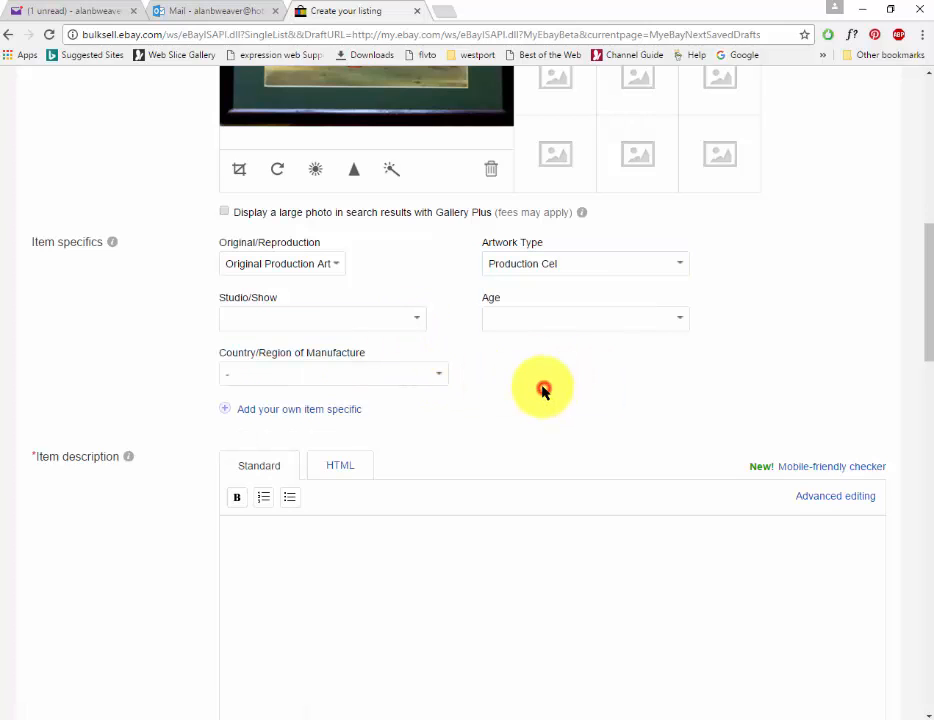
# Set the item specifics Country/Region of Manufacture to United States and Age to 1970-Now.
pyautogui.click(438, 375)
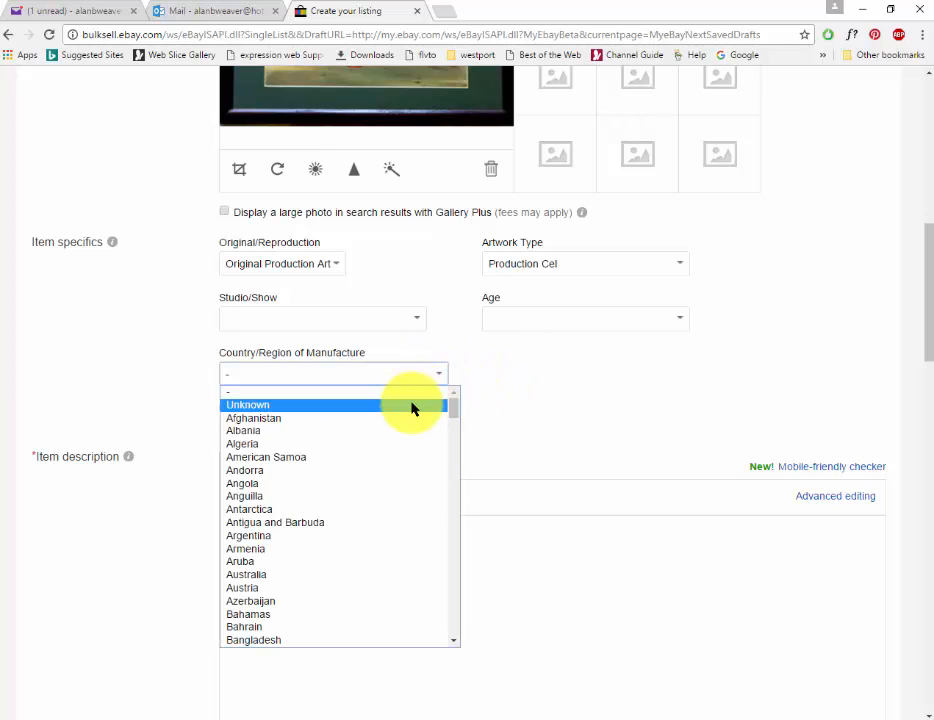
pyautogui.press('u')
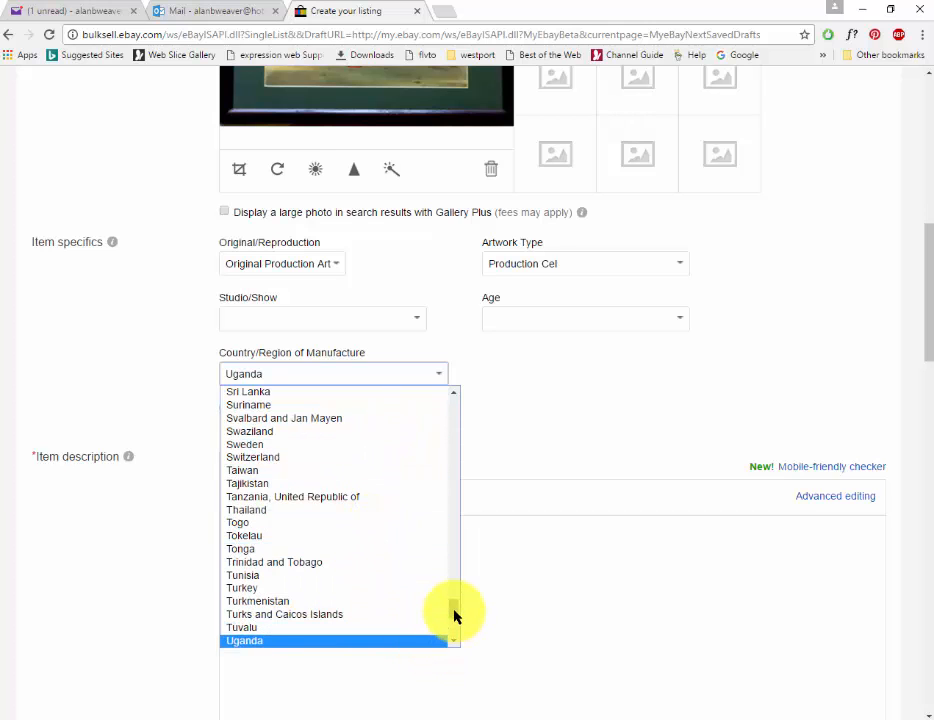
pyautogui.moveTo(455, 614); pyautogui.dragTo(454, 619)
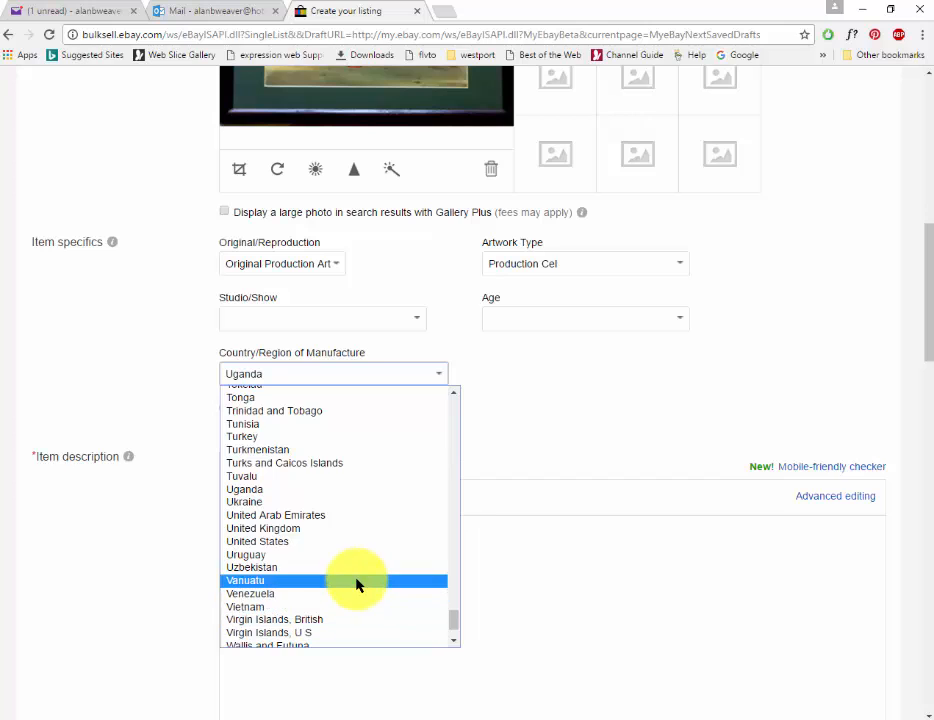
pyautogui.click(279, 538)
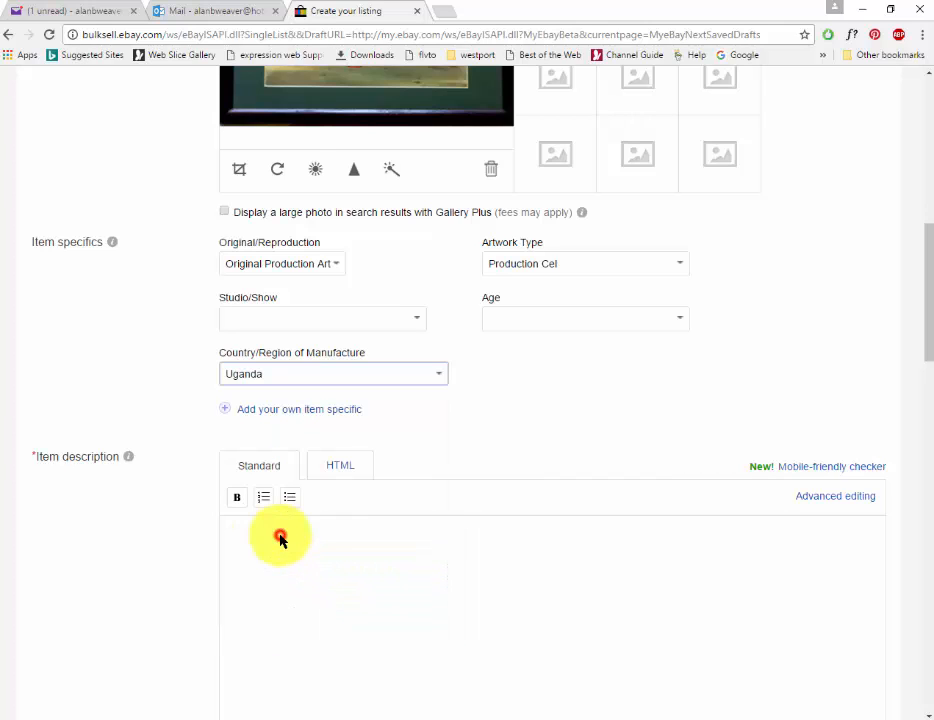
pyautogui.click(500, 318)
pyautogui.click(675, 320)
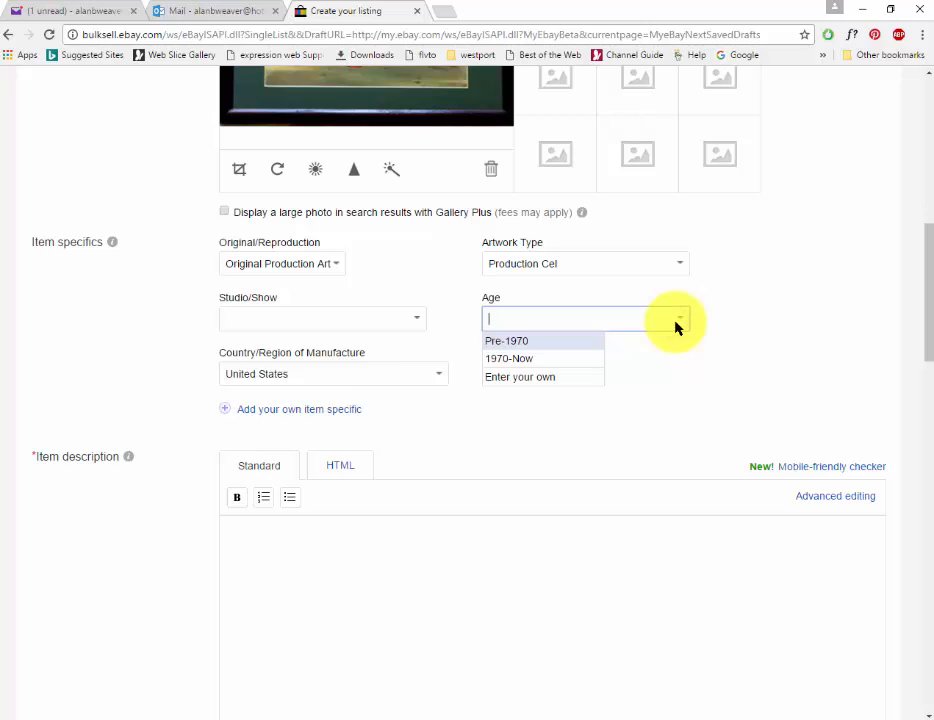
pyautogui.click(527, 364)
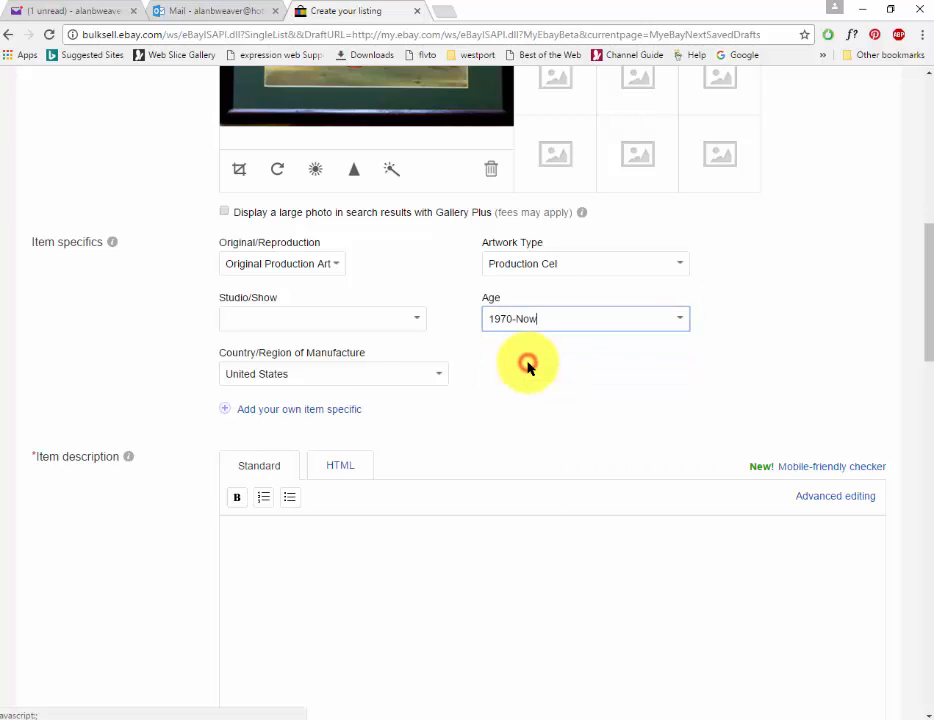
# Copy the full Tony the Tiger text from the Word document into the item description and remove the blank line below its heading.
pyautogui.click(259, 542)
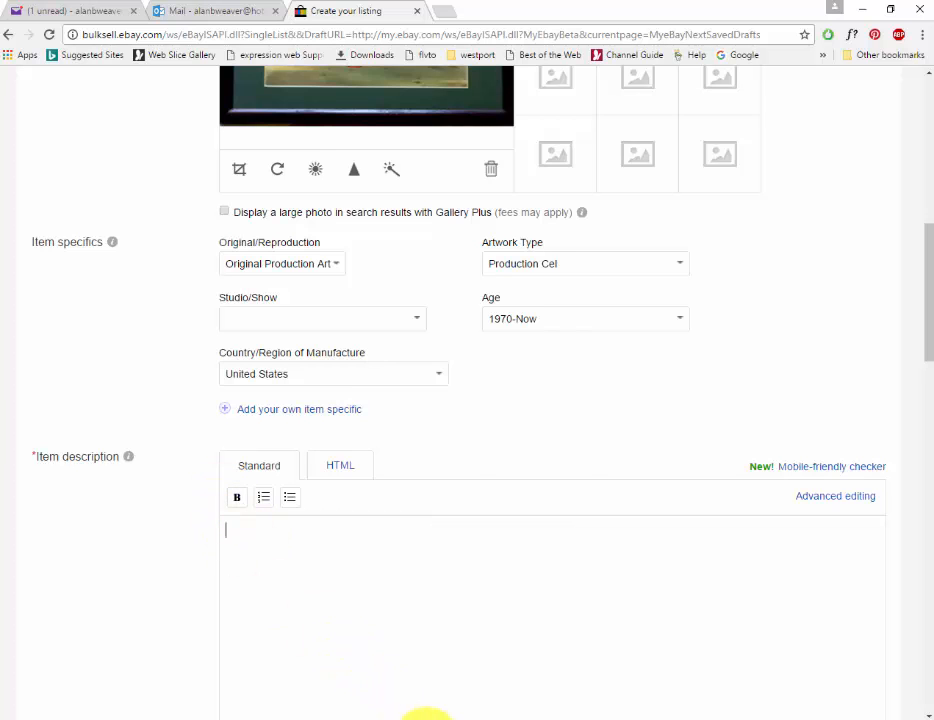
pyautogui.click(402, 712)
pyautogui.moveTo(511, 463); pyautogui.dragTo(146, 203)
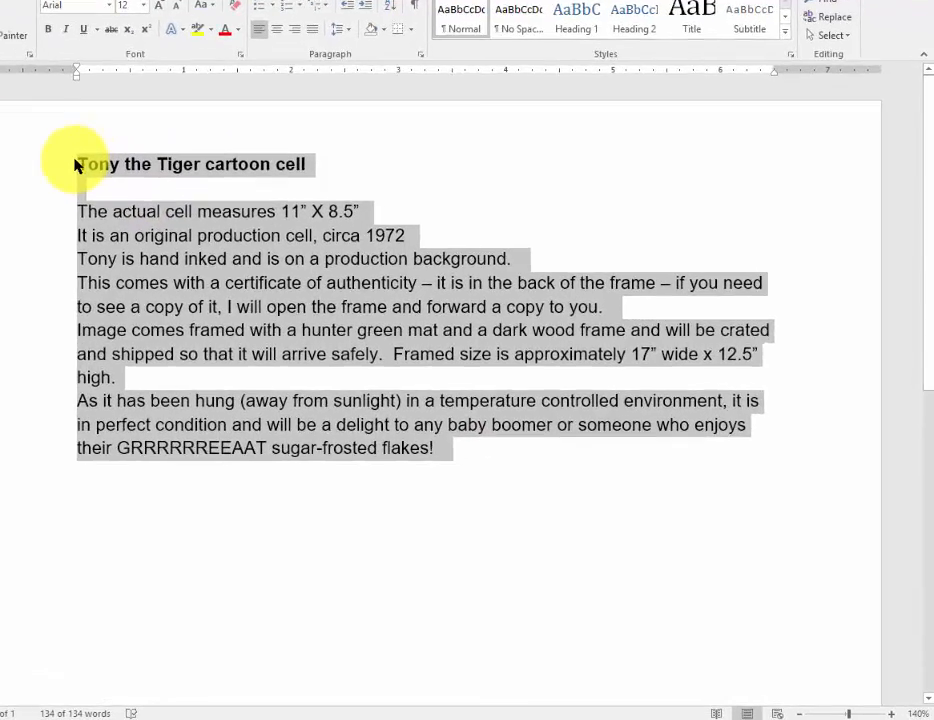
pyautogui.hotkey('ctrl', 'c')
pyautogui.hotkey('alt', 'Tab')
pyautogui.click(164, 491)
pyautogui.hotkey('ctrl', 'v')
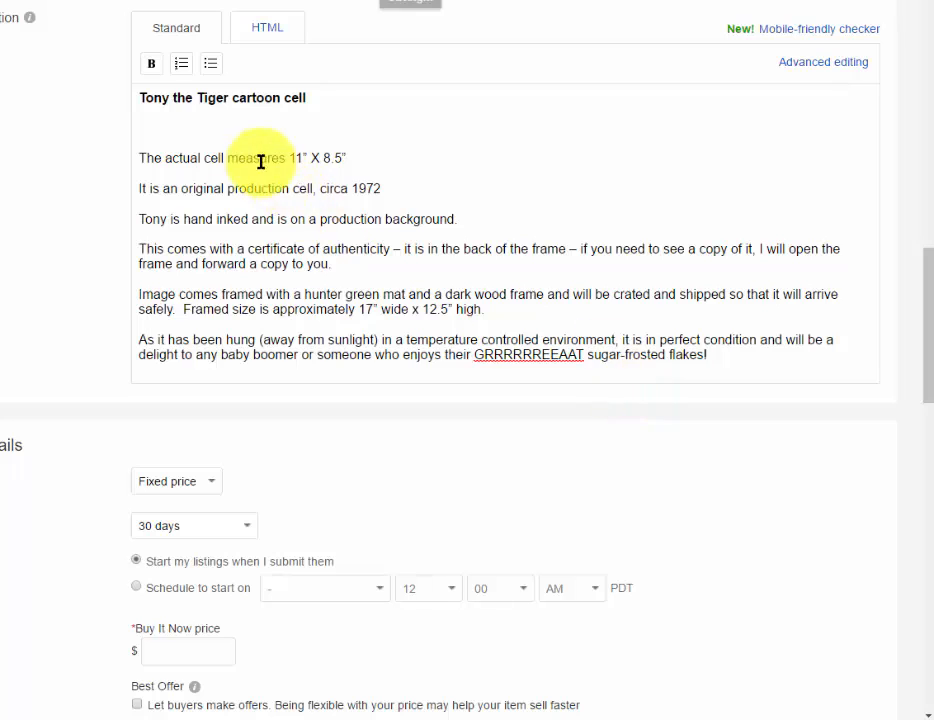
pyautogui.click(217, 130)
pyautogui.press('Delete')
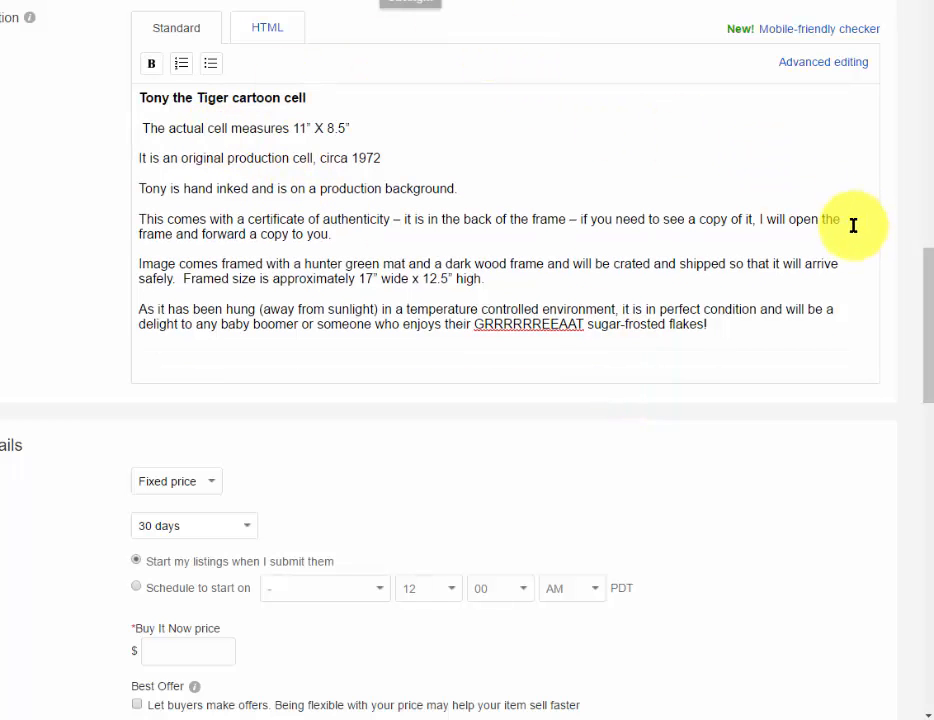
# Set the selling format to Auction-style with a duration of 10 days.
pyautogui.scroll(-3, 924, 380)
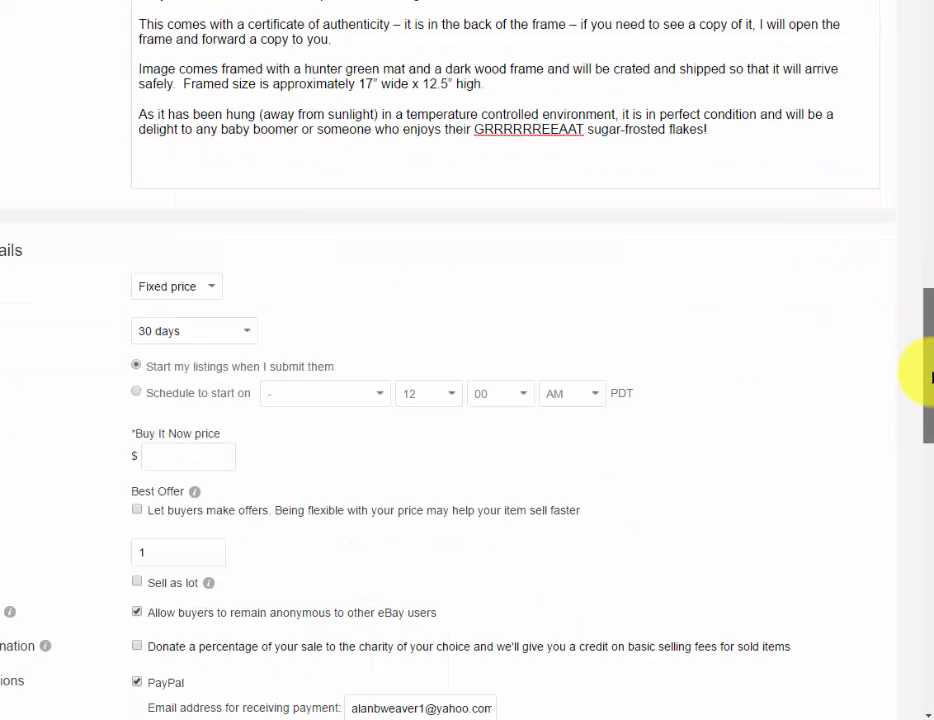
pyautogui.click(212, 292)
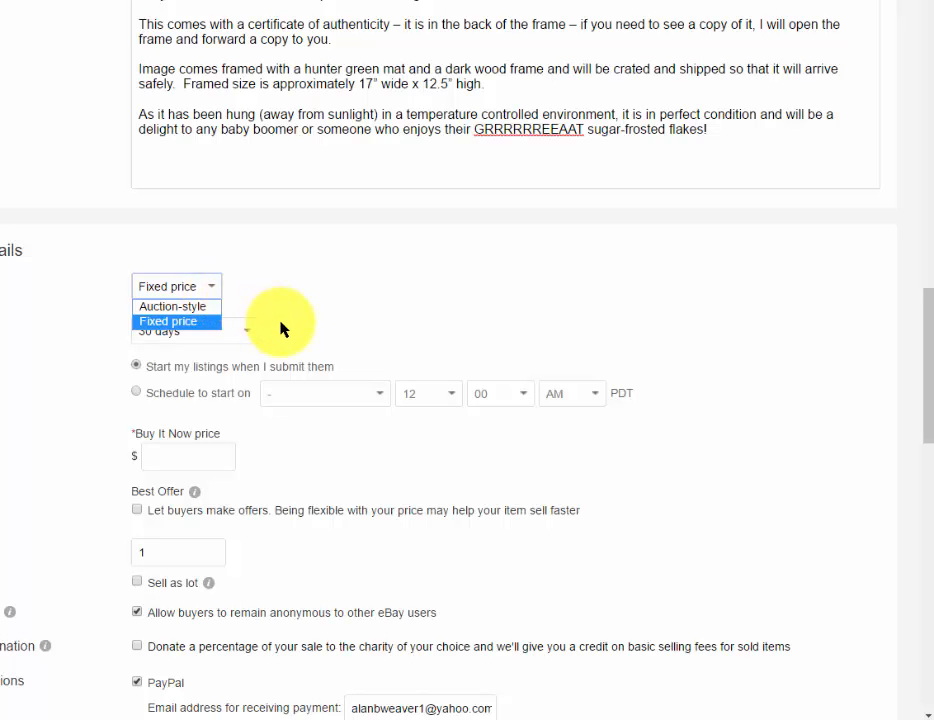
pyautogui.click(172, 306)
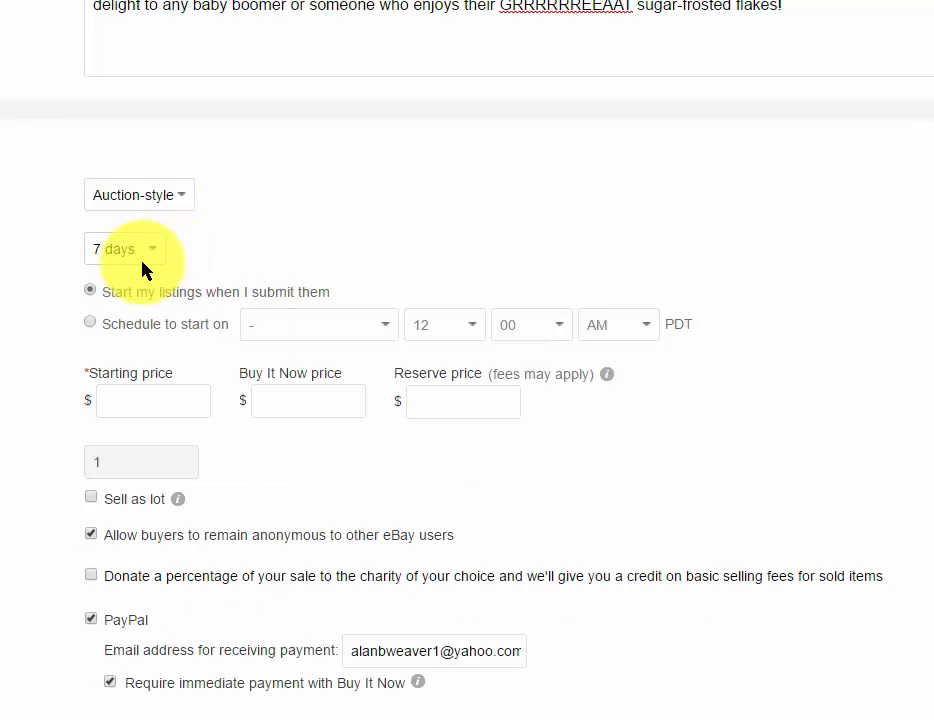
pyautogui.click(155, 248)
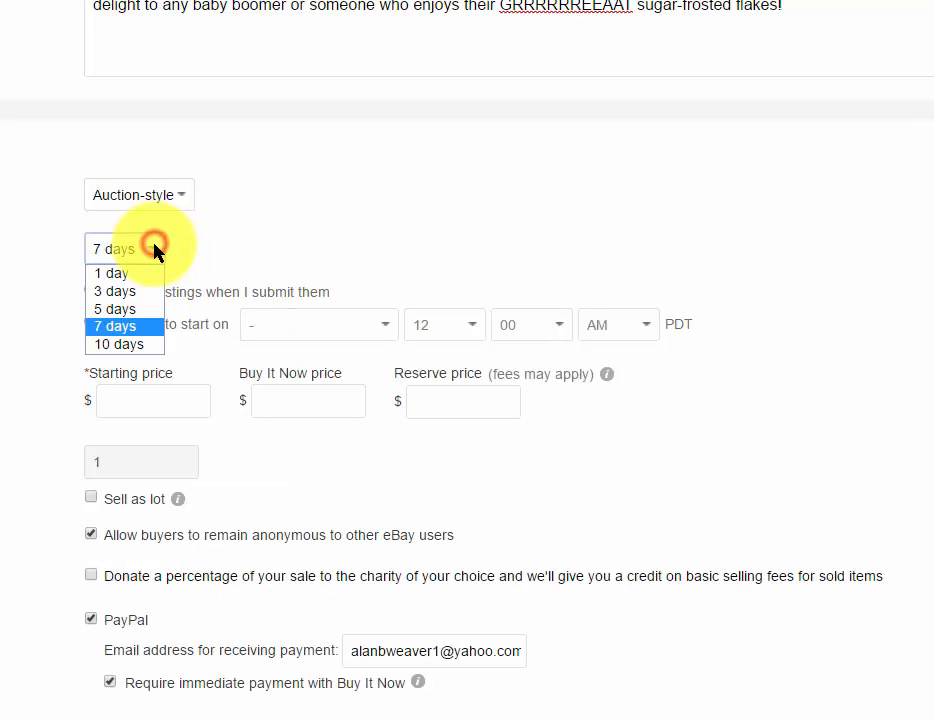
pyautogui.click(121, 345)
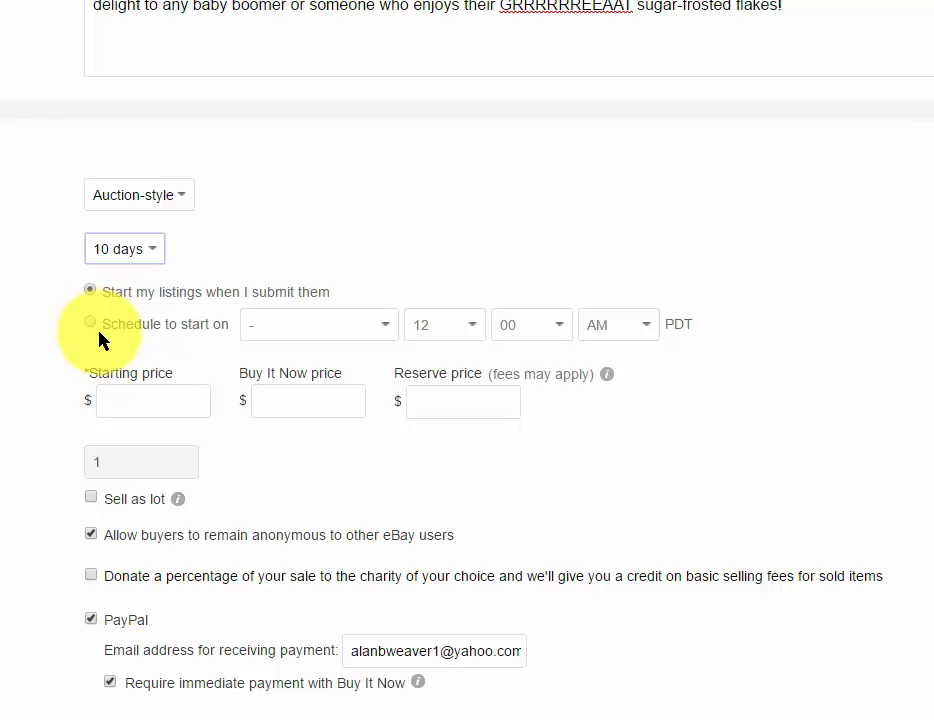
# Schedule the listing to start on Sunday, May 21.
pyautogui.click(92, 325)
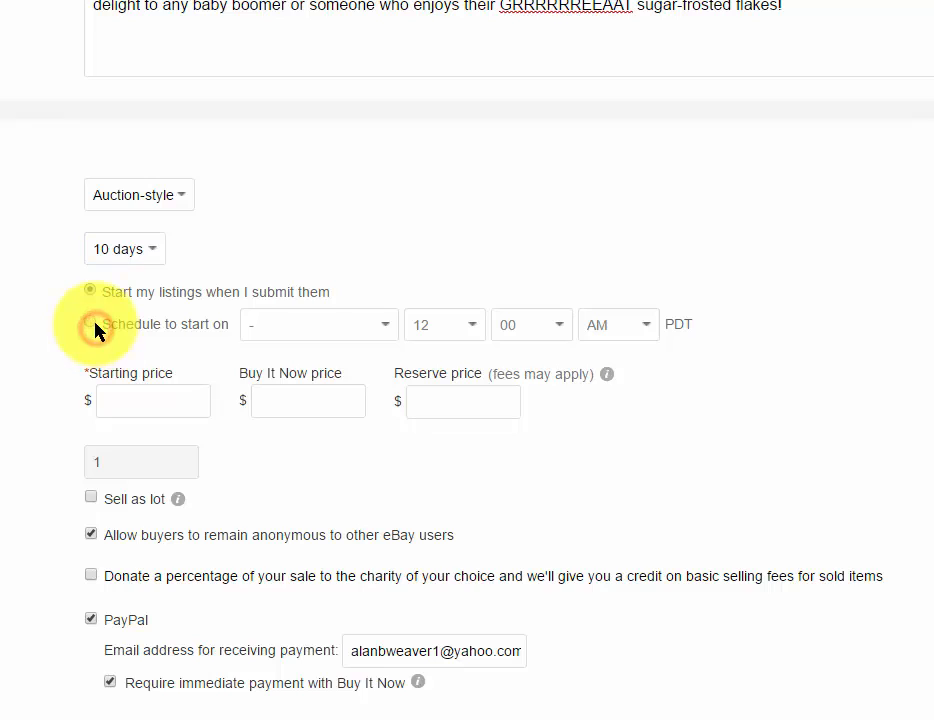
pyautogui.click(389, 326)
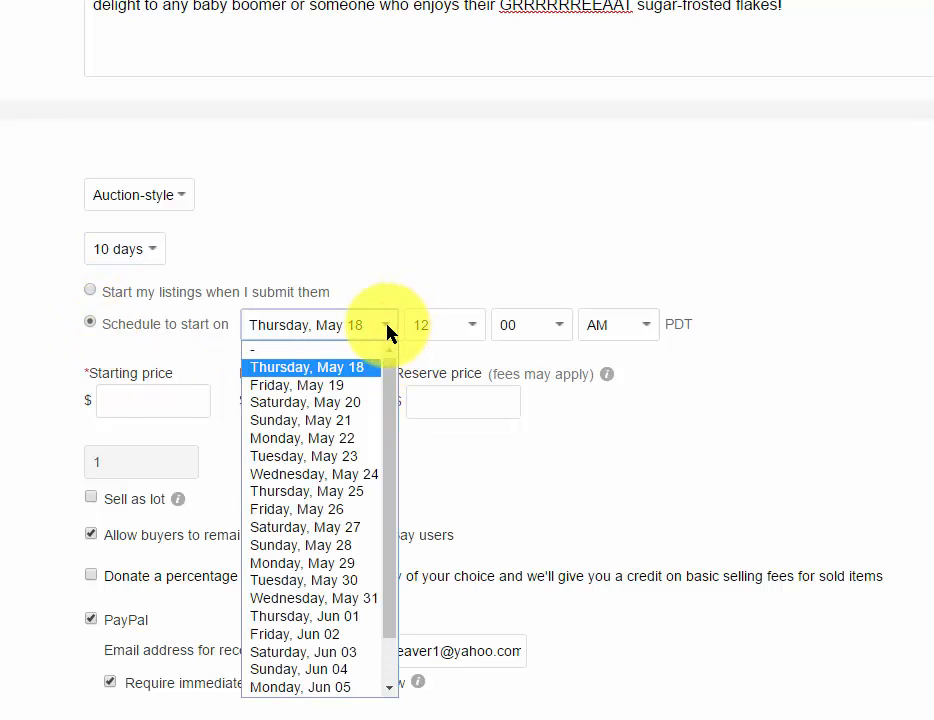
pyautogui.click(345, 421)
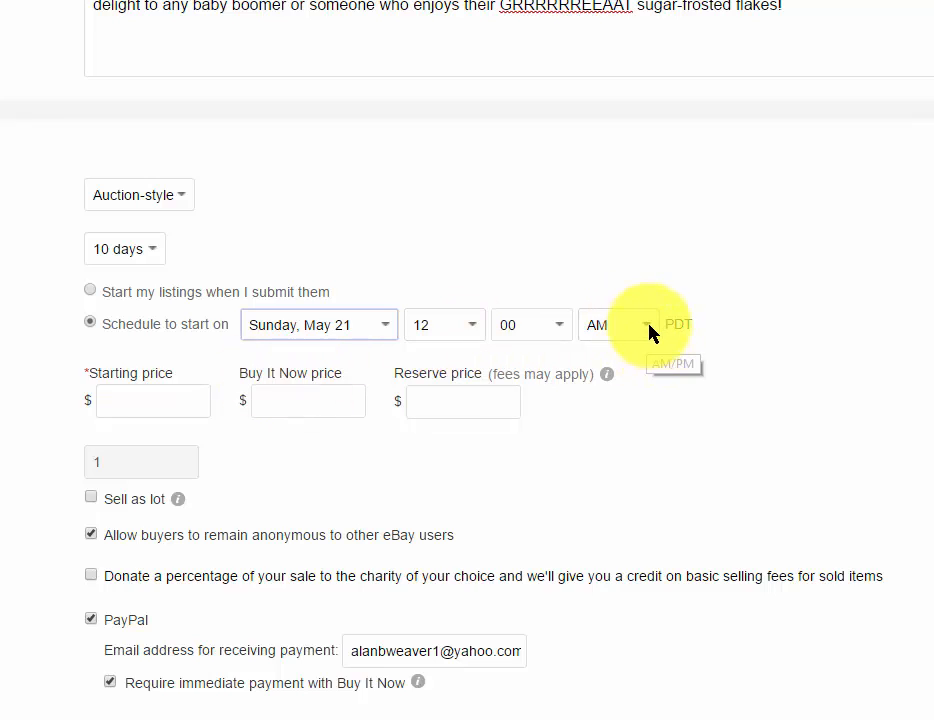
# Enter a starting price of 79.95 and a Buy It Now price of 200.00.
pyautogui.click(150, 406)
pyautogui.moveTo(736, 719)
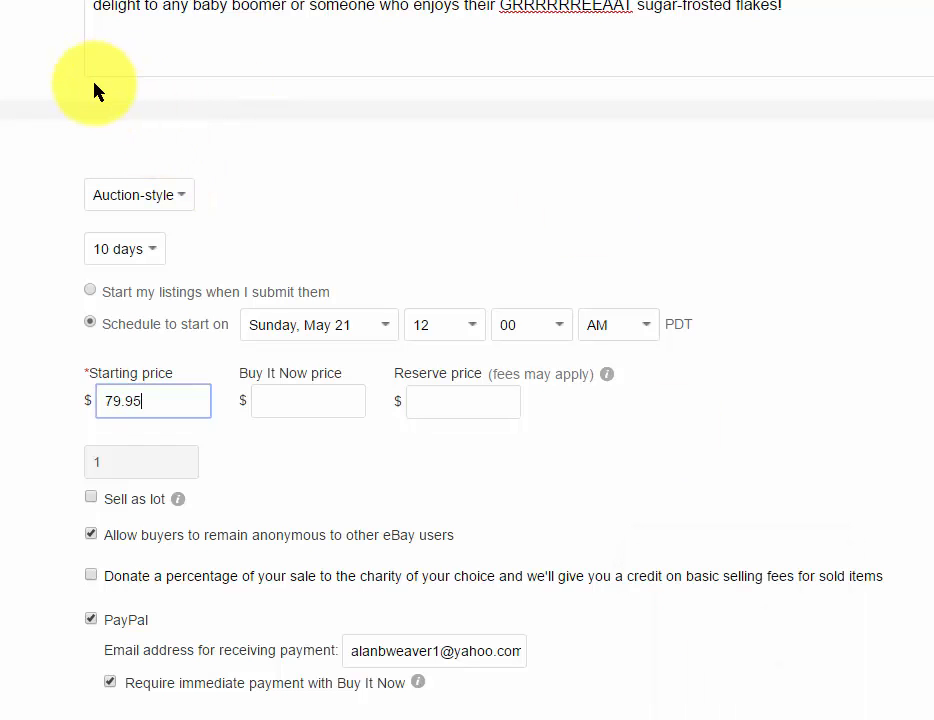
pyautogui.click(289, 402)
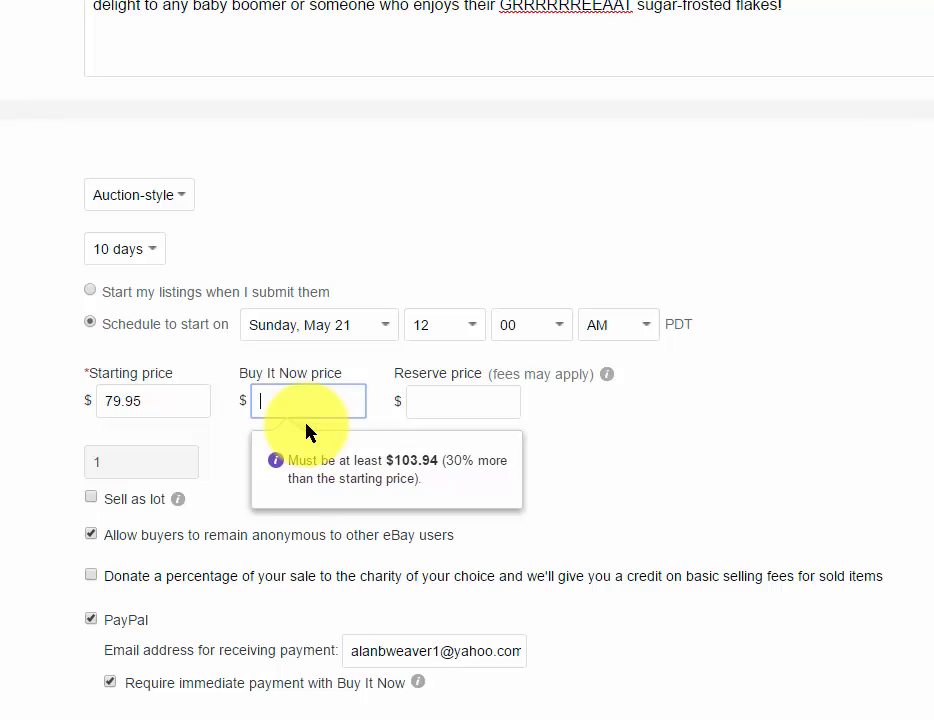
pyautogui.write('199.95')
pyautogui.press('BackSpace')
pyautogui.press('BackSpace')
pyautogui.press('BackSpace')
pyautogui.press('BackSpace')
pyautogui.press('BackSpace')
pyautogui.press('BackSpace')
pyautogui.write('200.')
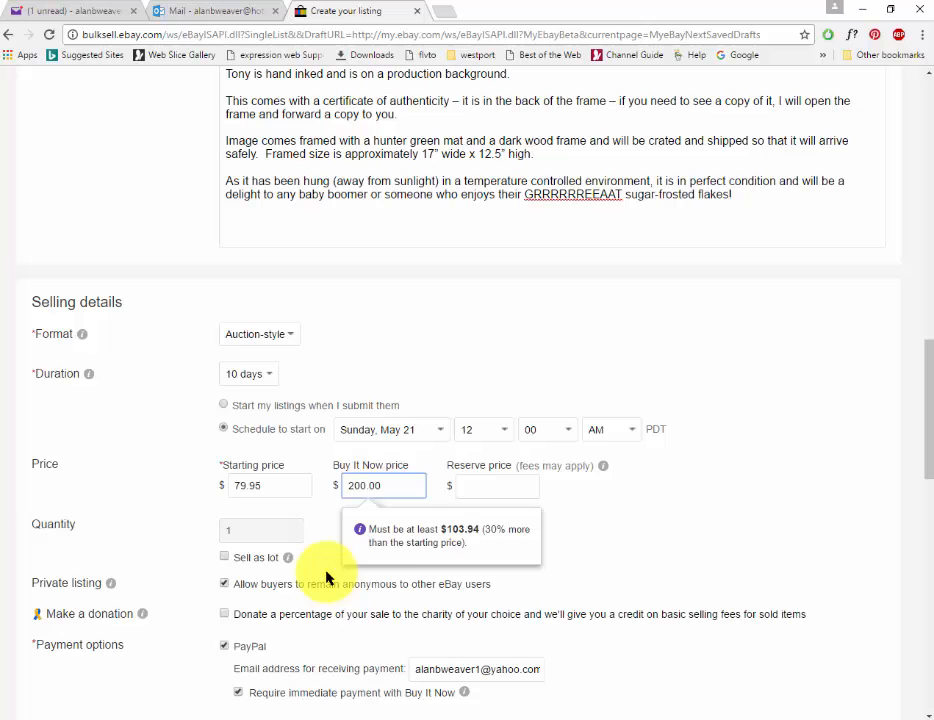
pyautogui.click(621, 549)
# Review the private listing, donation, payment, checkout instruction, sales tax and return options in the selling details.
pyautogui.scroll(-1, 619, 553)
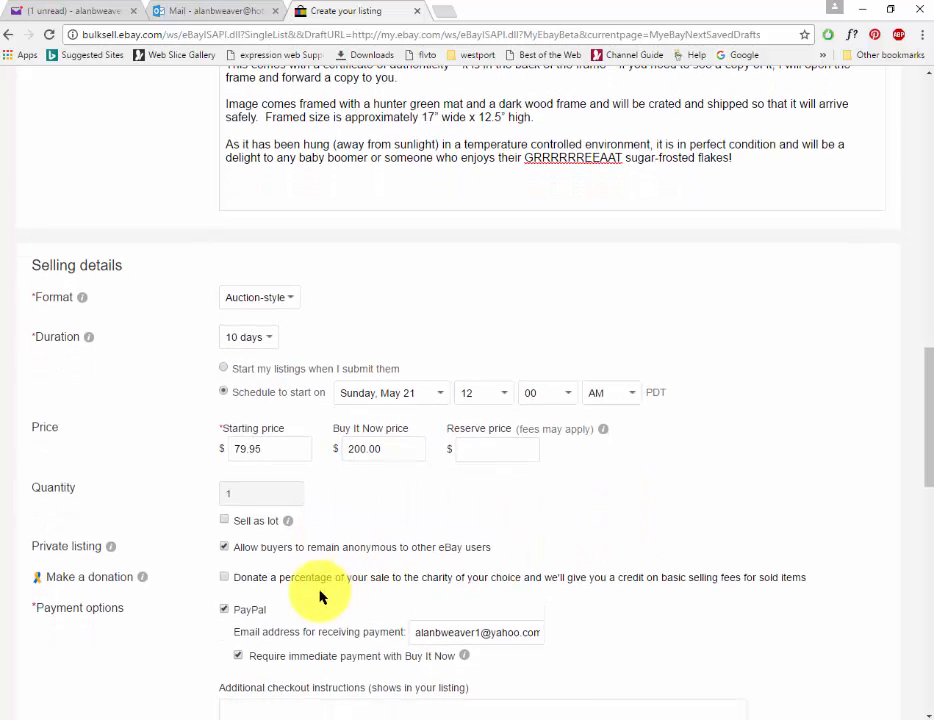
pyautogui.click(224, 547)
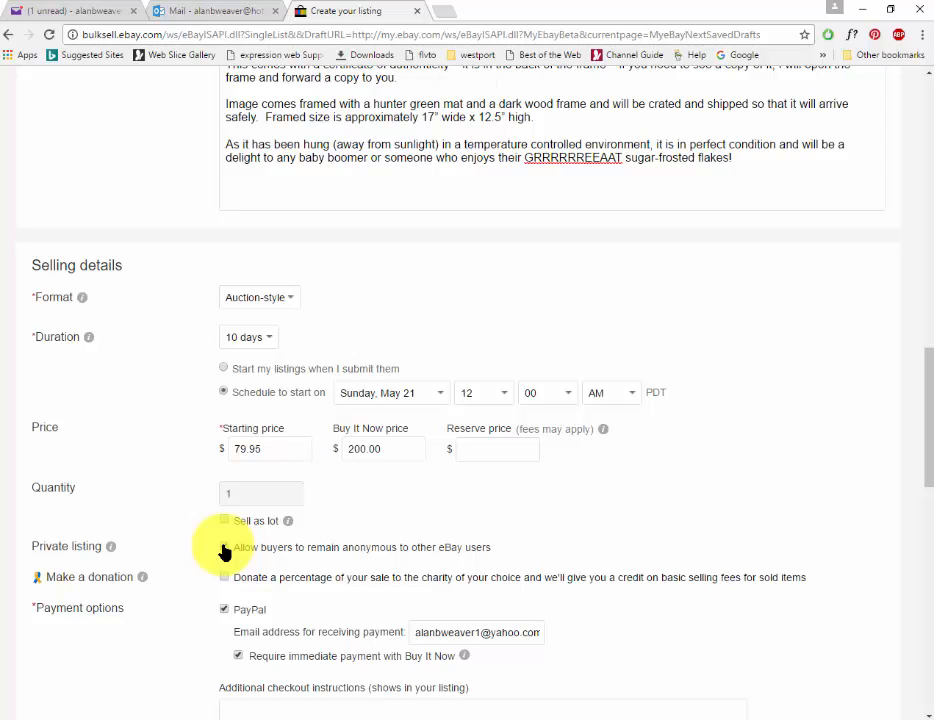
pyautogui.click(224, 547)
pyautogui.scroll(-2, 224, 551)
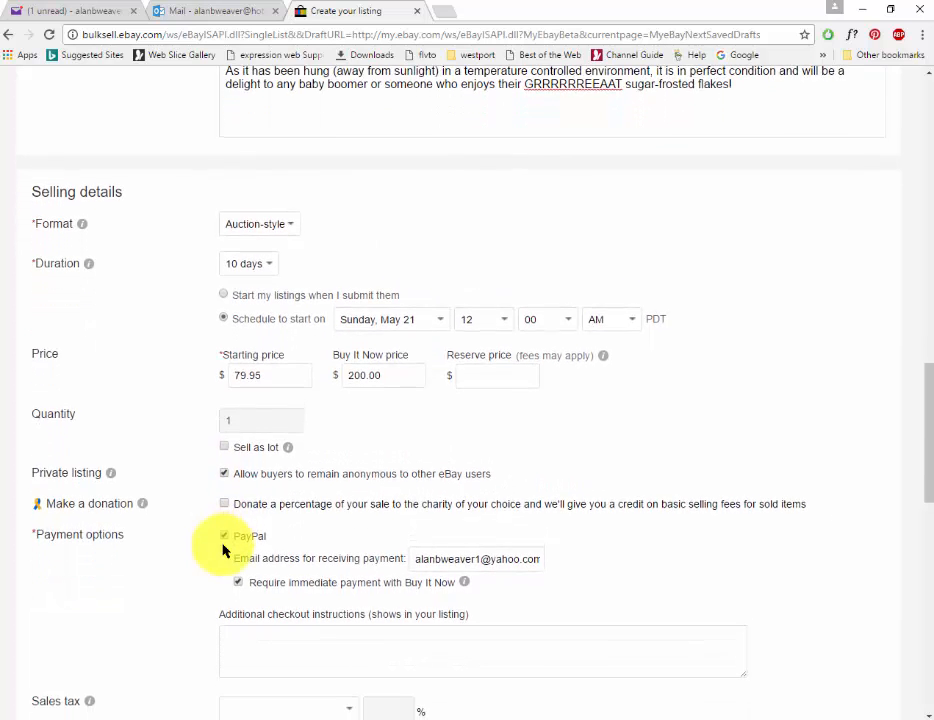
pyautogui.scroll(-1, 226, 553)
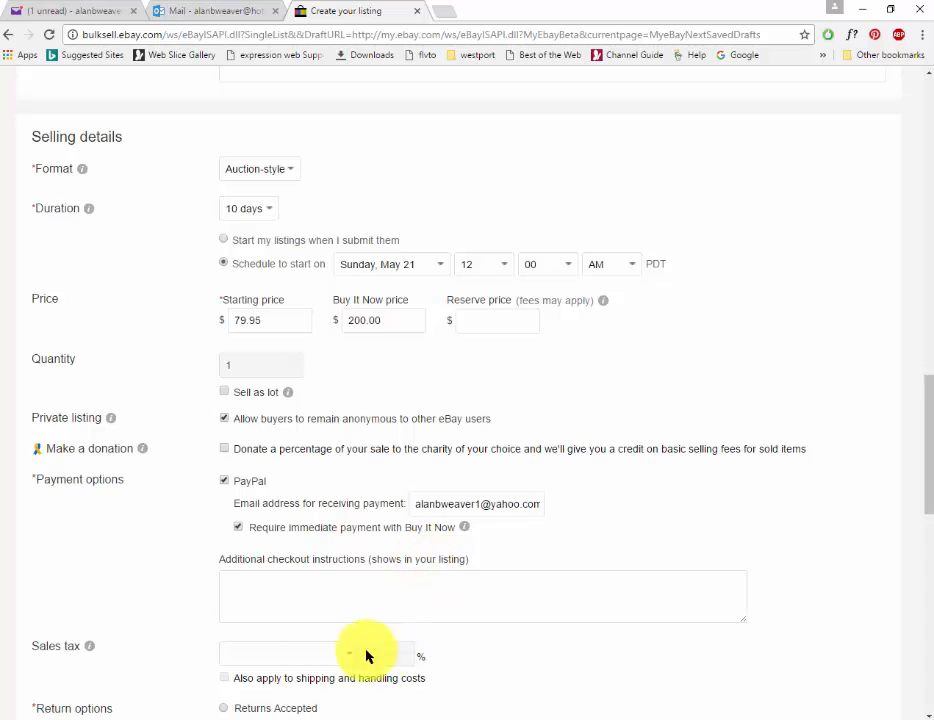
pyautogui.click(263, 582)
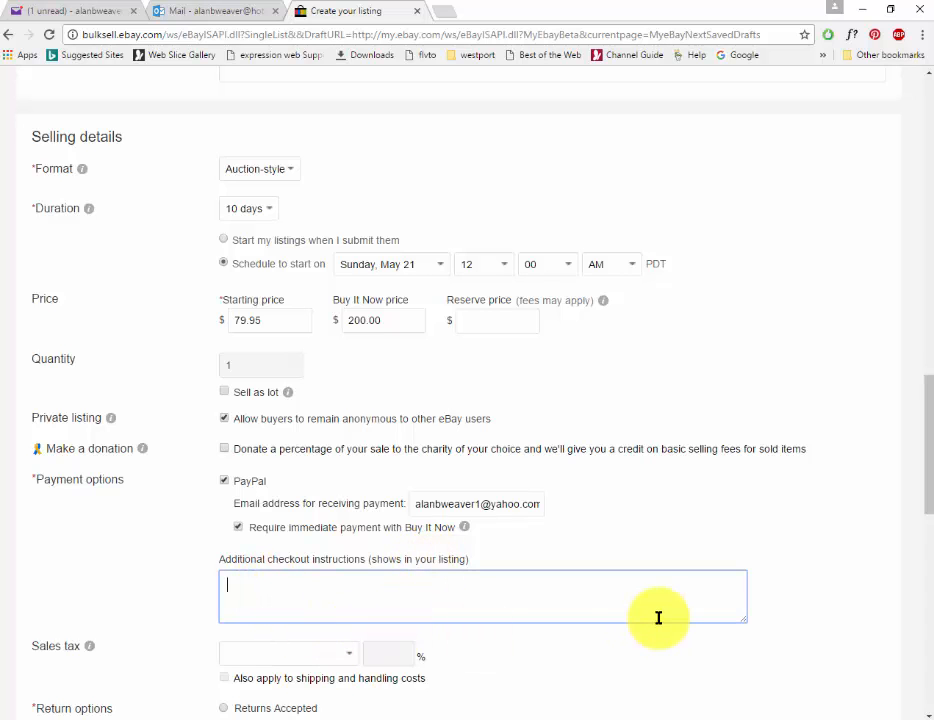
pyautogui.scroll(-1, 657, 617)
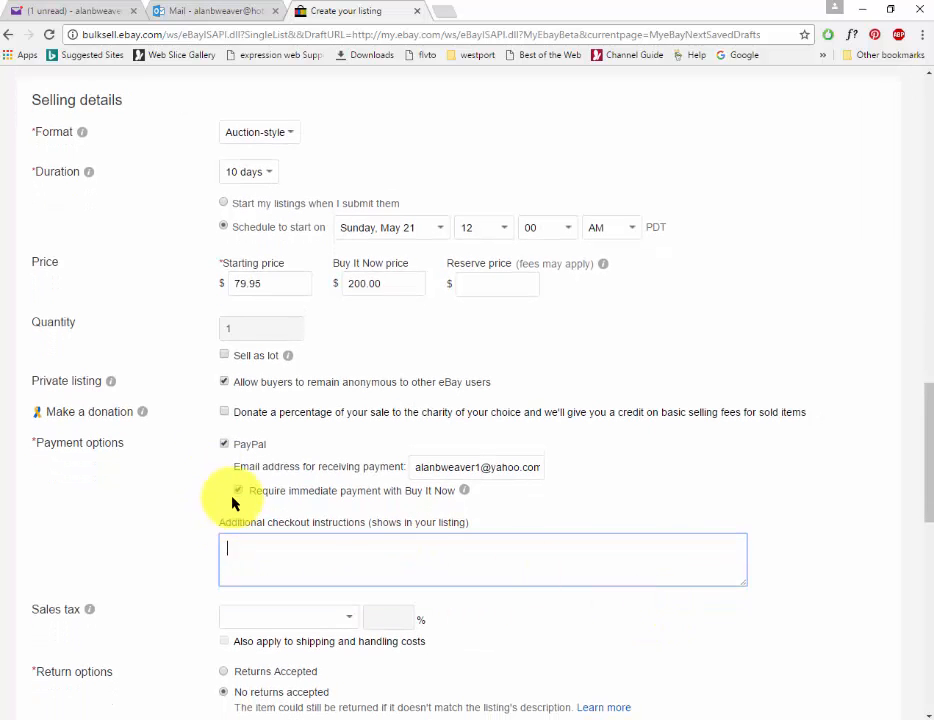
pyautogui.scroll(-2, 232, 500)
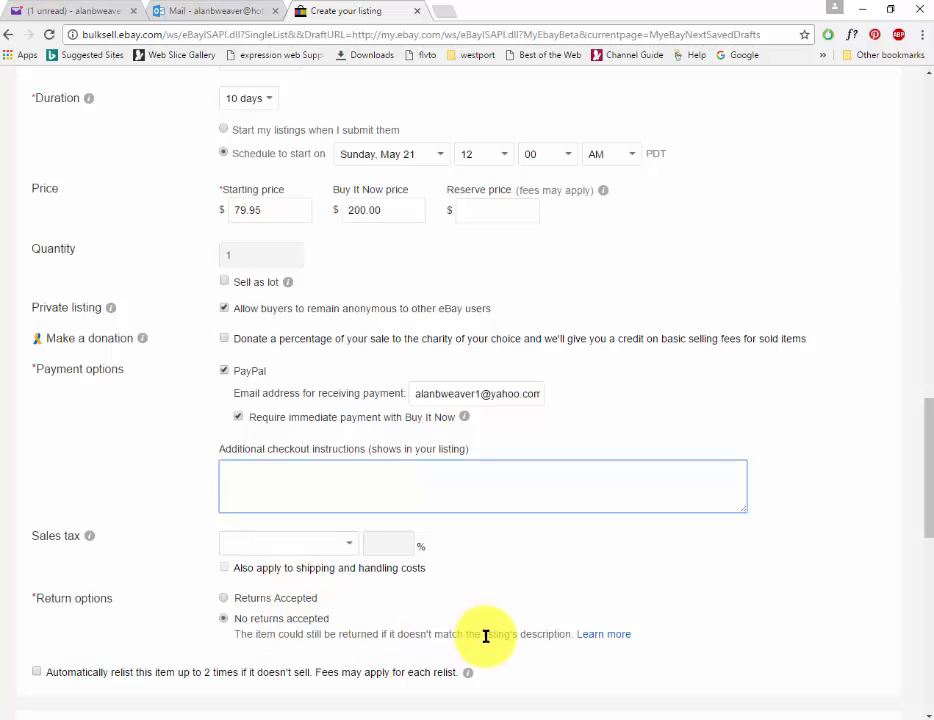
pyautogui.moveTo(920, 492); pyautogui.dragTo(927, 522)
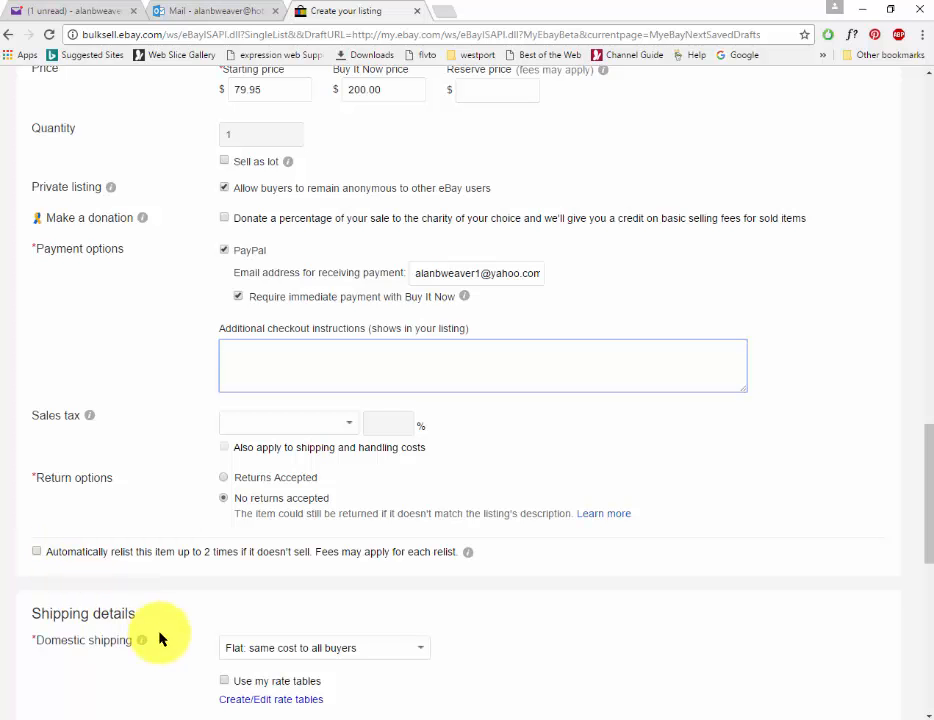
# Set the domestic shipping service to USPS Parcel Select Ground (2 to 9 business days).
pyautogui.scroll(-1, 366, 593)
pyautogui.scroll(-3, 366, 593)
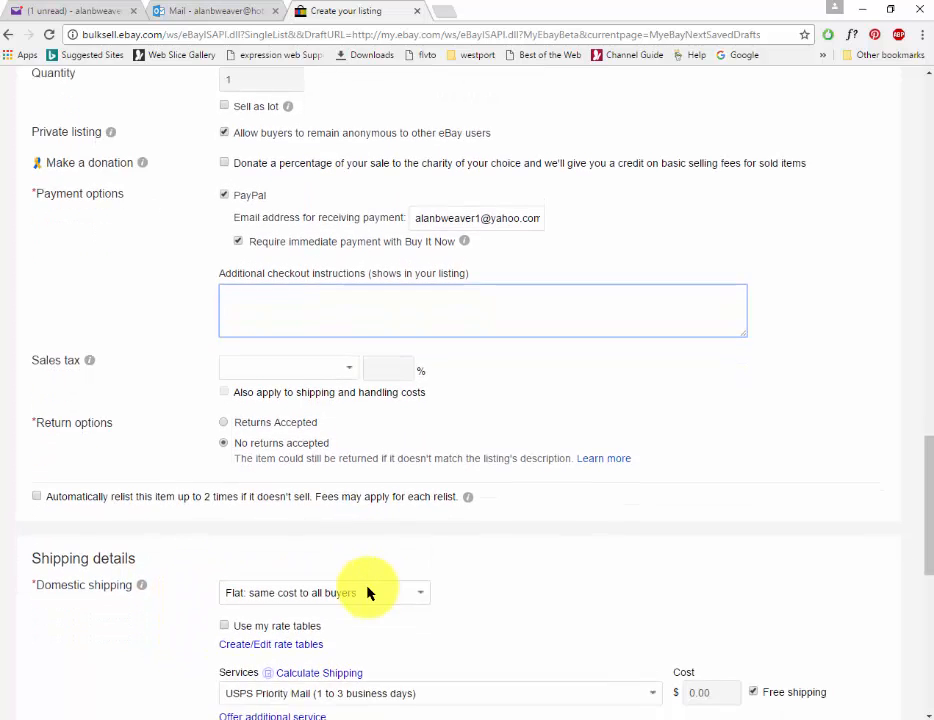
pyautogui.scroll(-1, 366, 593)
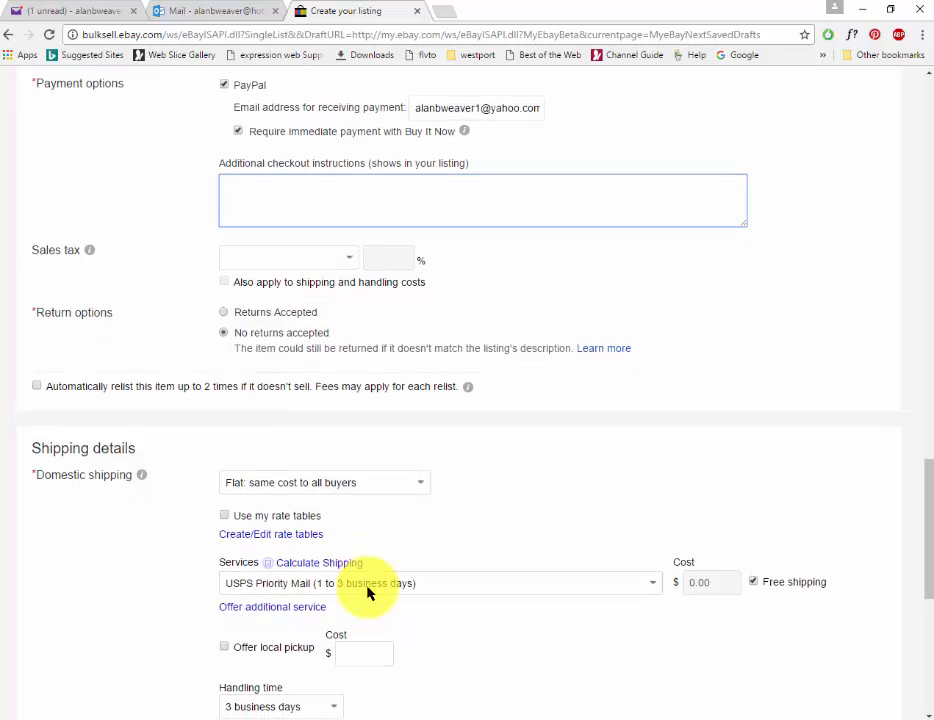
pyautogui.click(657, 585)
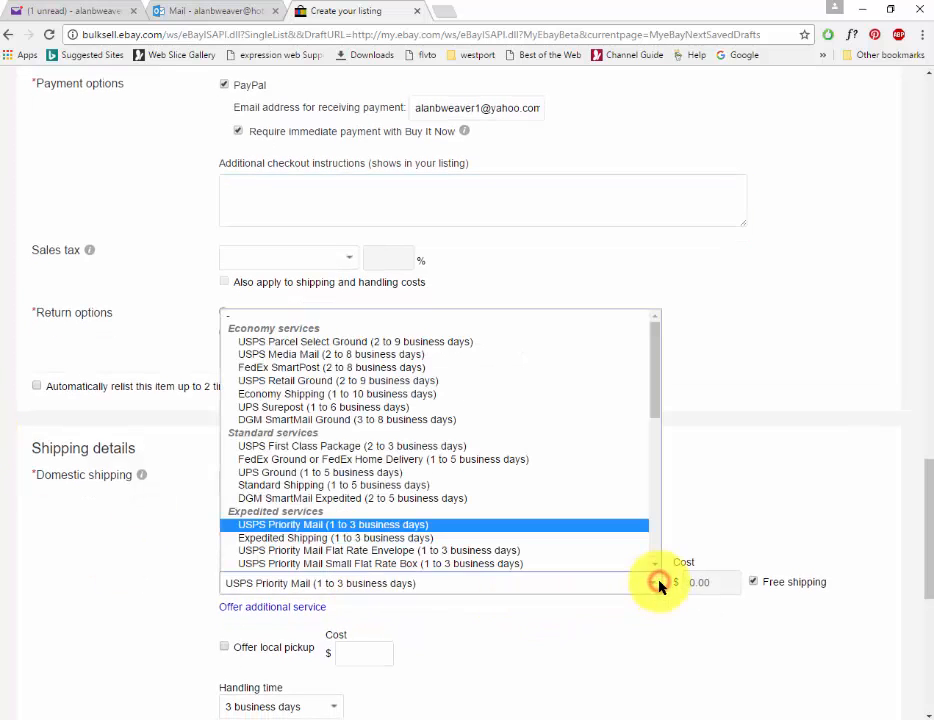
pyautogui.click(388, 343)
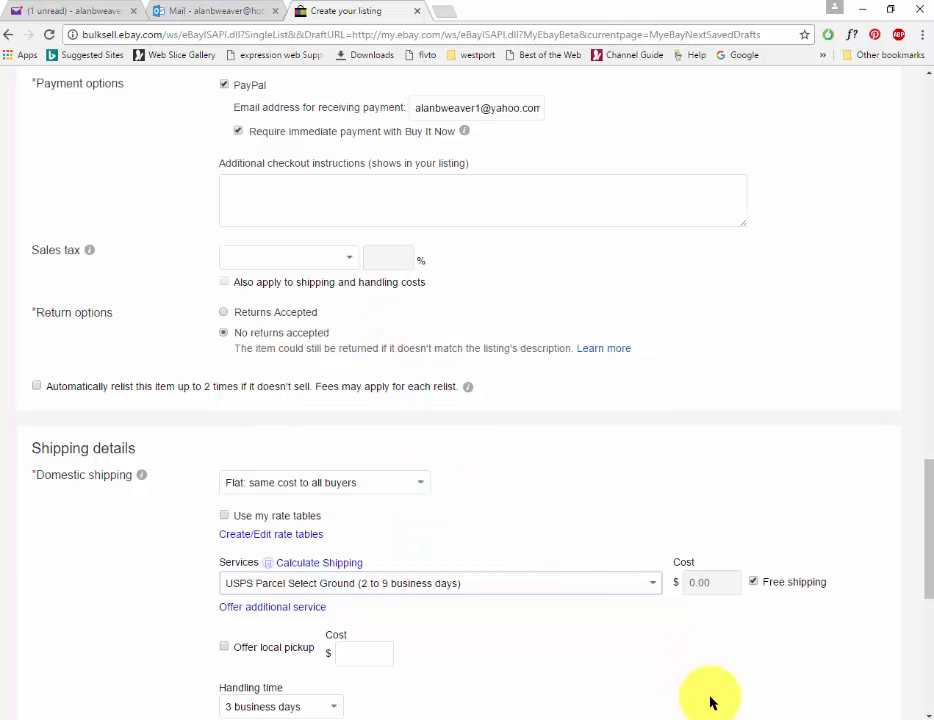
# Check the framed size in the Tony the Tiger Word document and set the eBay package dimensions to 20 x 14 x 5 in.
pyautogui.scroll(-2, 928, 537)
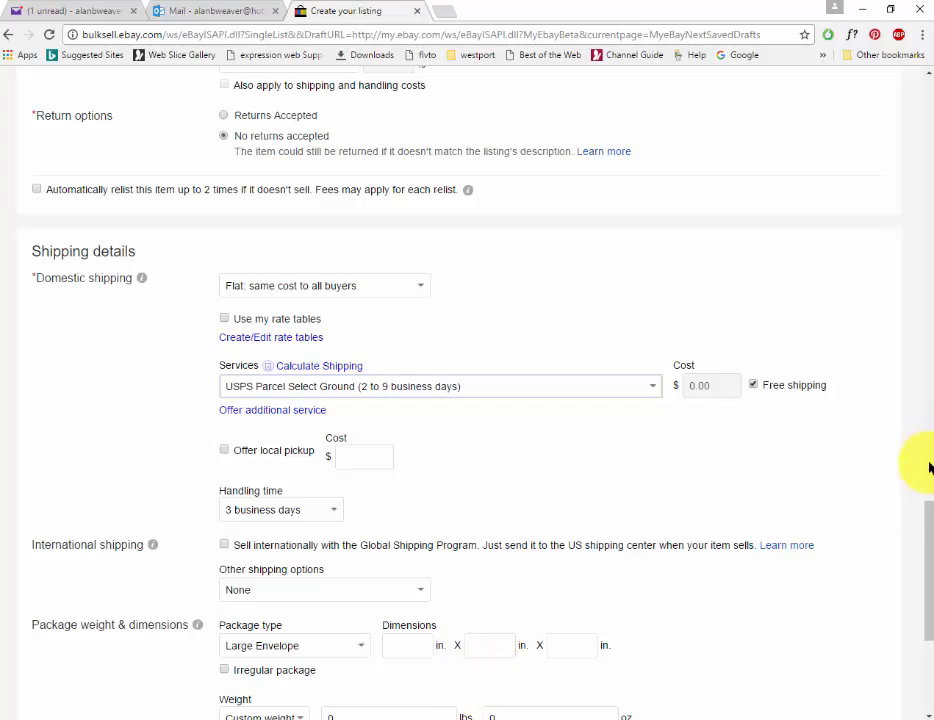
pyautogui.hotkey('alt', 'Tab')
pyautogui.hotkey('ctrl', 'a')
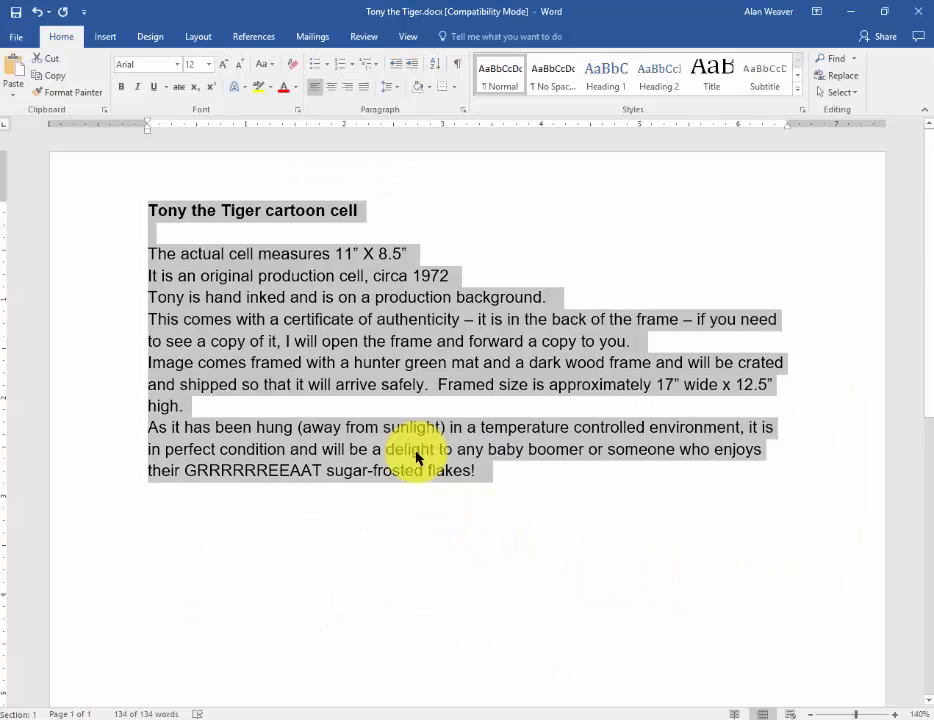
pyautogui.click(375, 408)
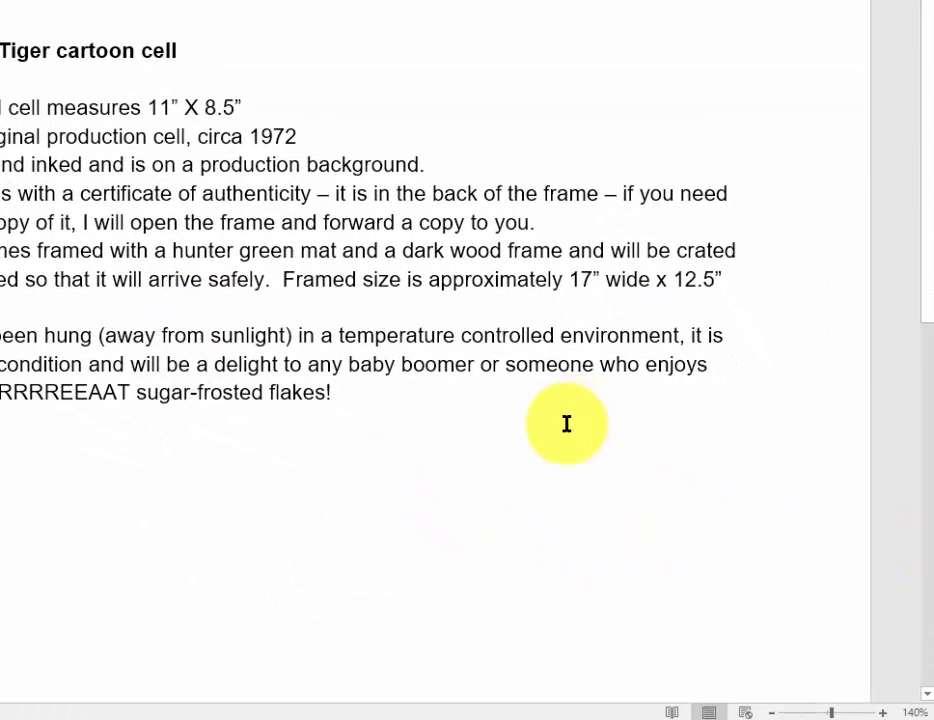
pyautogui.hotkey('alt', 'Tab')
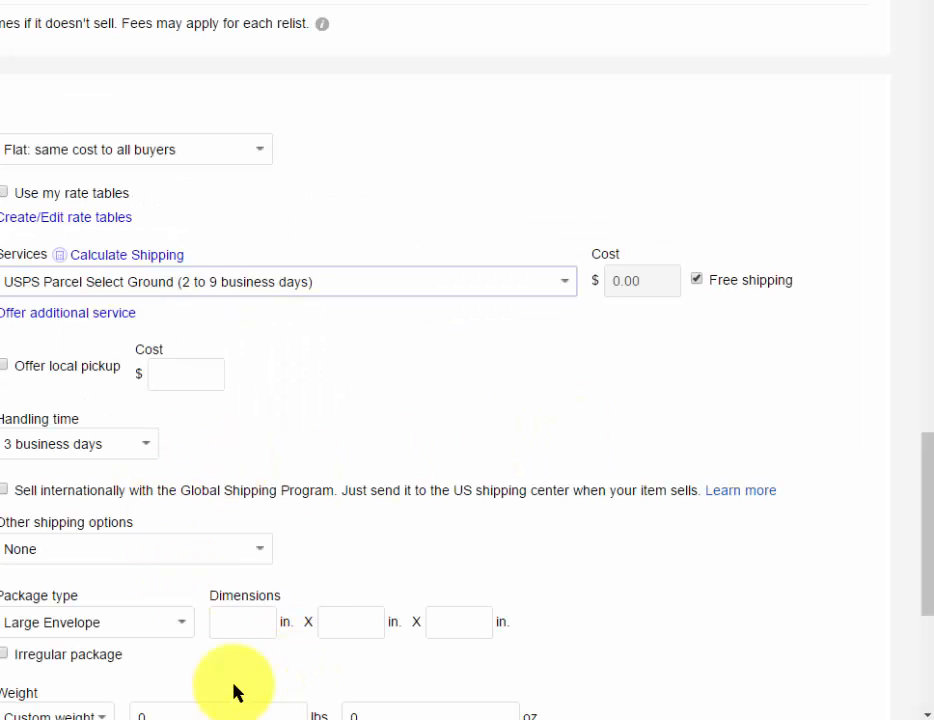
pyautogui.click(242, 622)
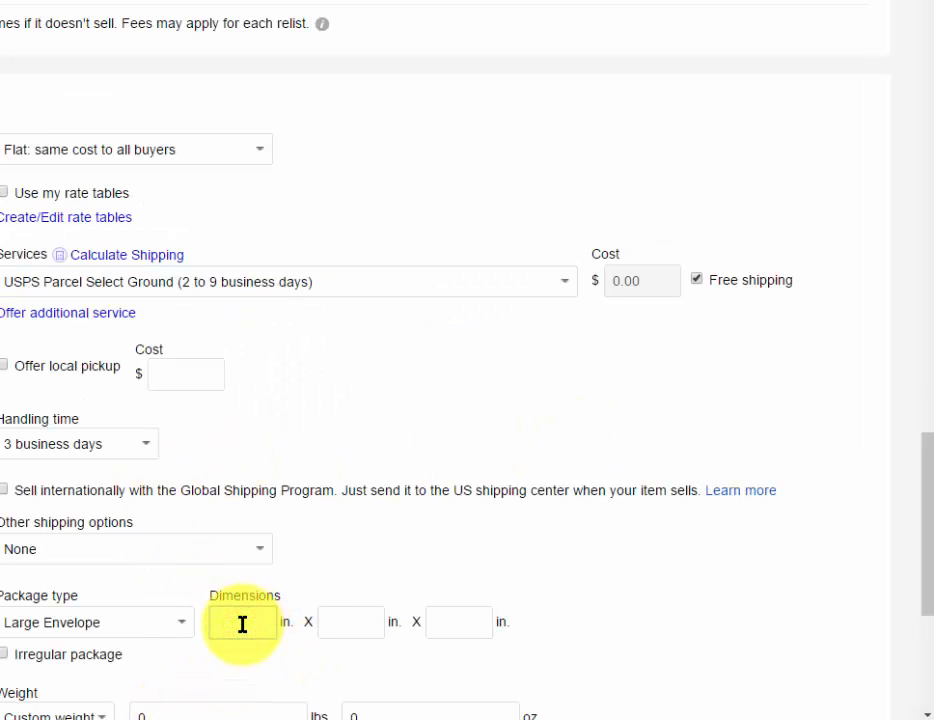
pyautogui.write('20')
pyautogui.press('Tab')
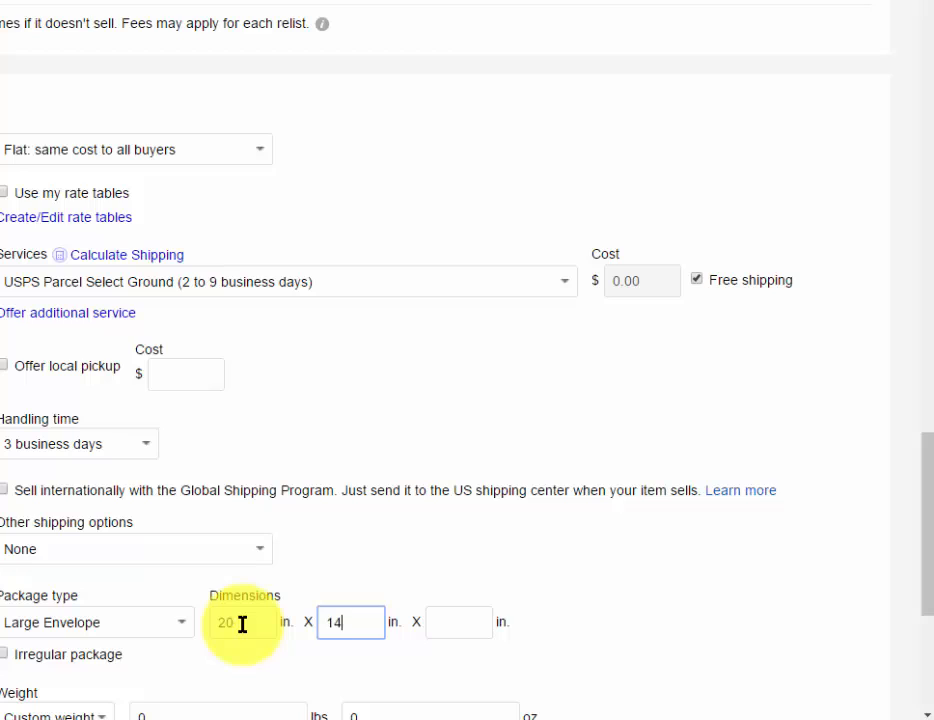
pyautogui.press('Tab')
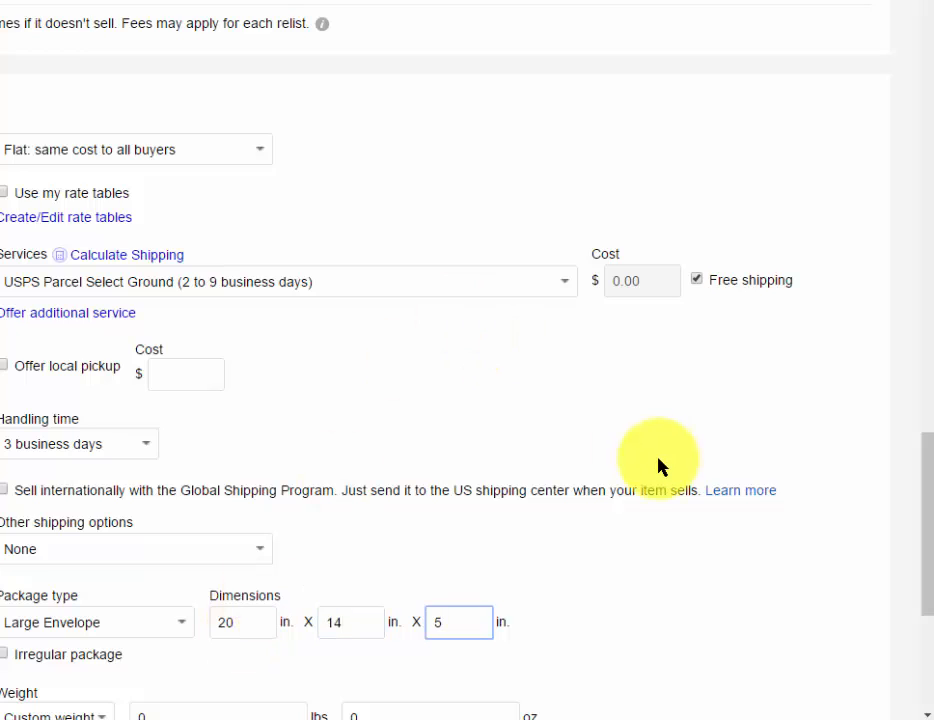
# Set the custom package weight to 5 lbs.
pyautogui.moveTo(924, 503); pyautogui.dragTo(930, 558)
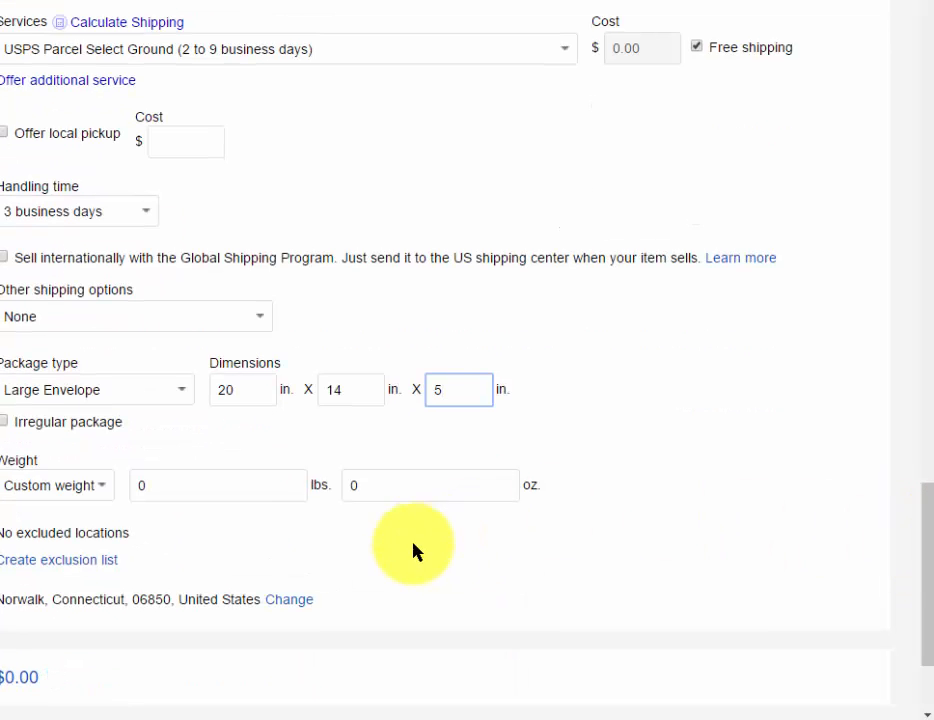
pyautogui.click(171, 490)
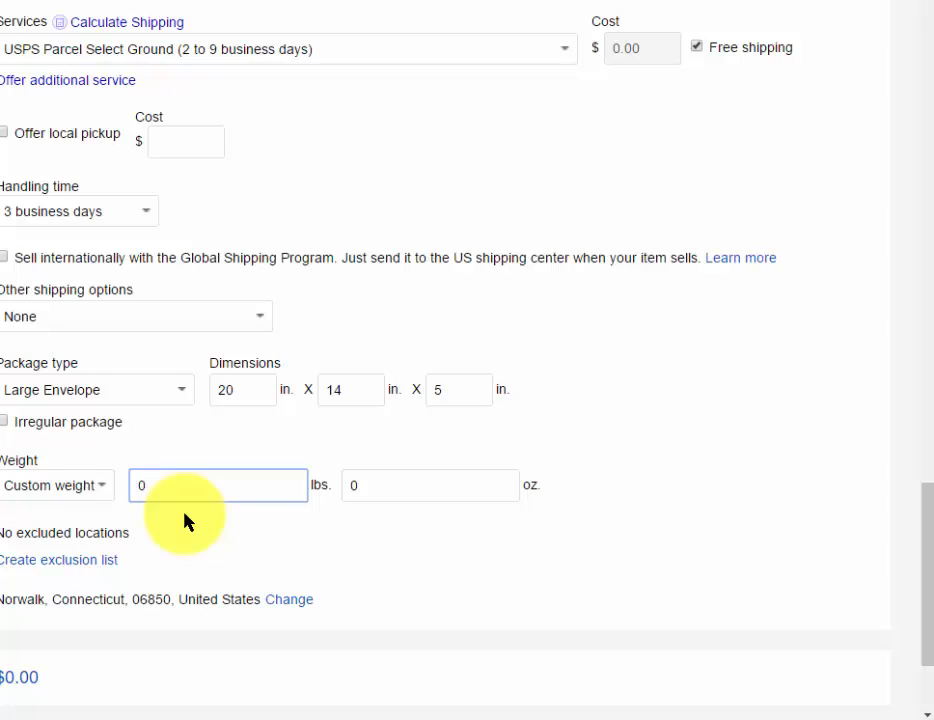
pyautogui.write('5')
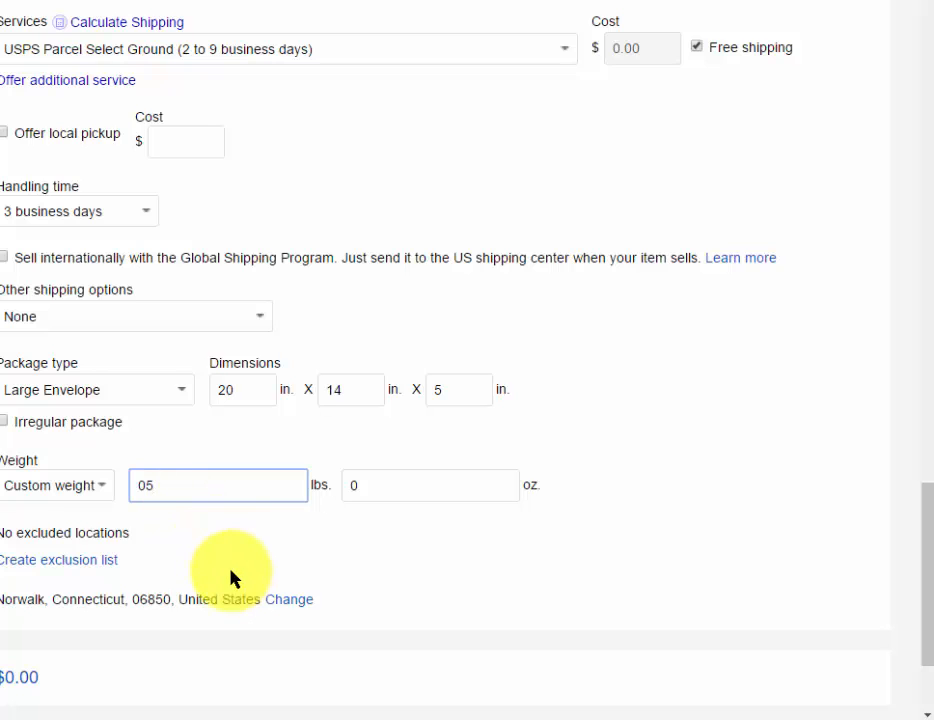
# Create a shipping exclusion list covering US Protectorates, Europe, Southeast Asia and Oceania.
pyautogui.click(64, 562)
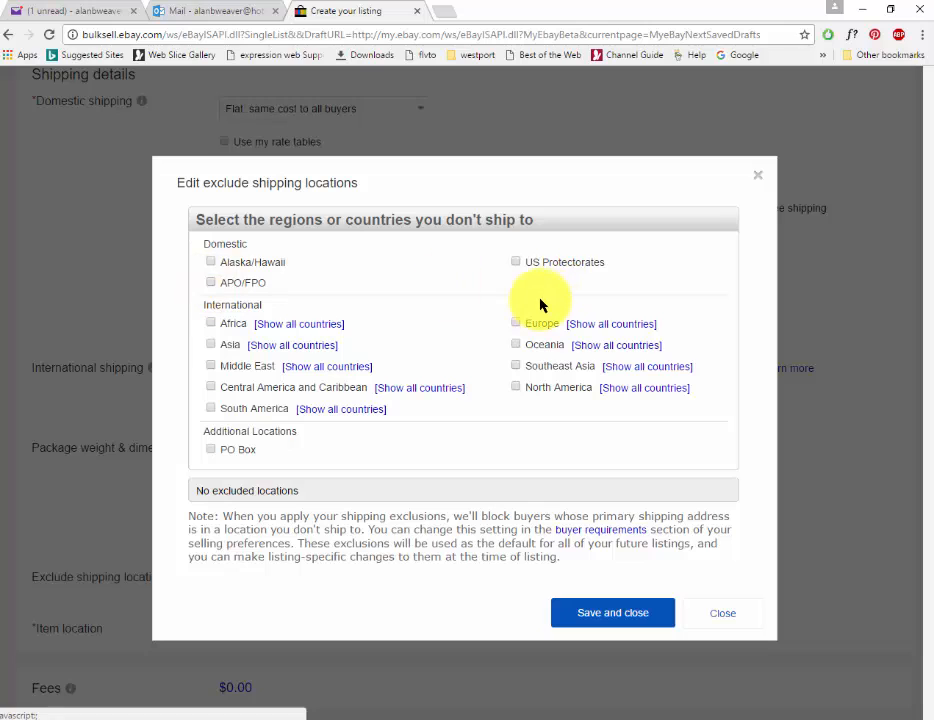
pyautogui.click(513, 264)
pyautogui.click(514, 323)
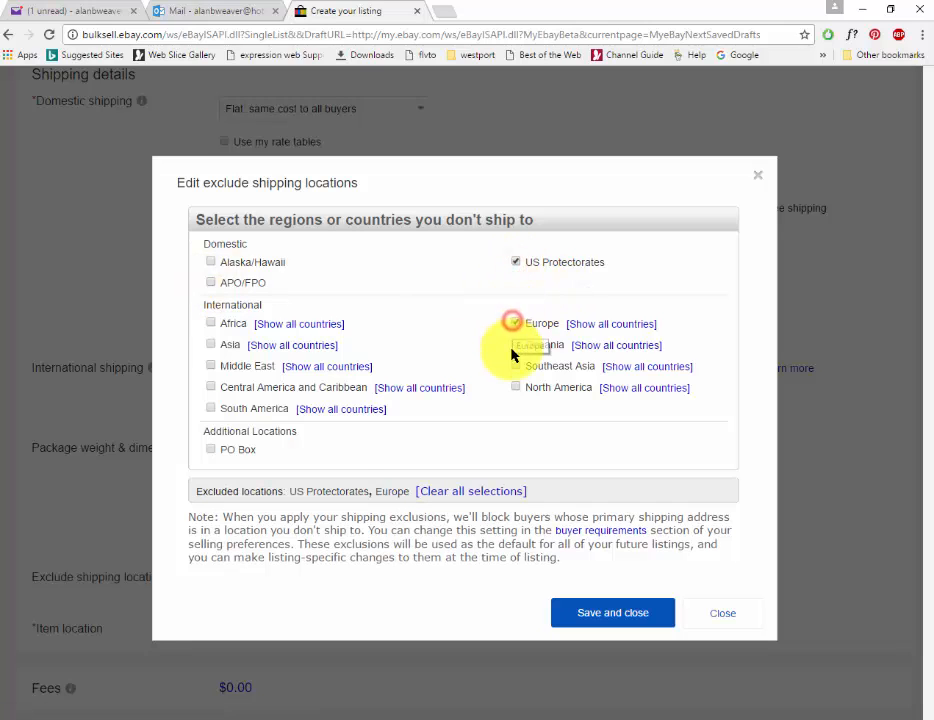
pyautogui.click(512, 348)
pyautogui.click(516, 364)
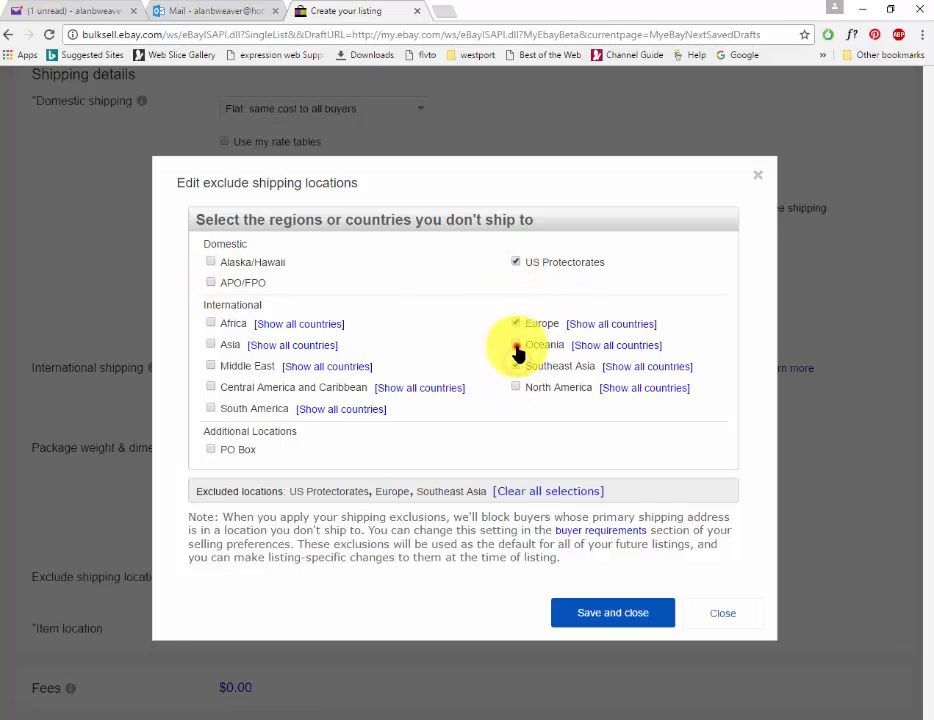
pyautogui.click(515, 345)
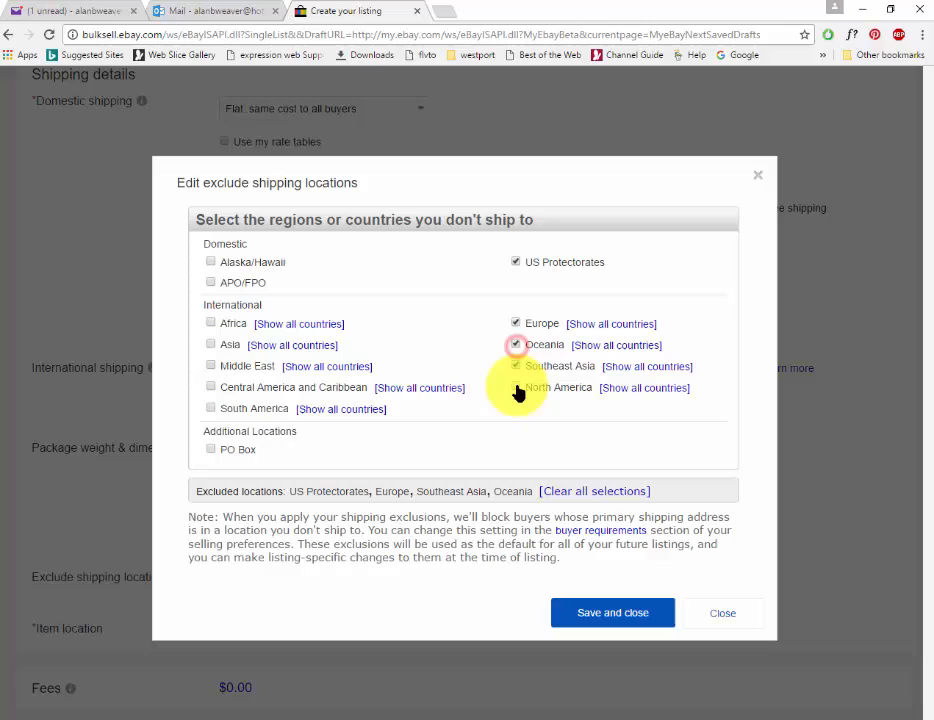
# Add South America, Central America and Caribbean, Middle East, Asia and Africa to the excluded shipping locations and save the list.
pyautogui.click(211, 409)
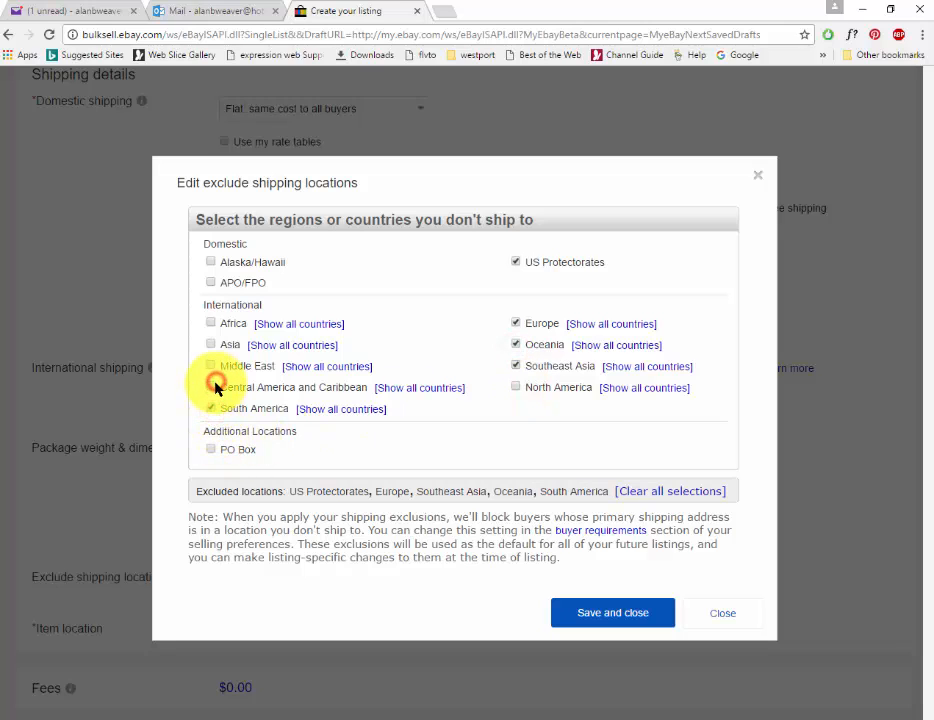
pyautogui.click(211, 387)
pyautogui.click(211, 366)
pyautogui.click(211, 345)
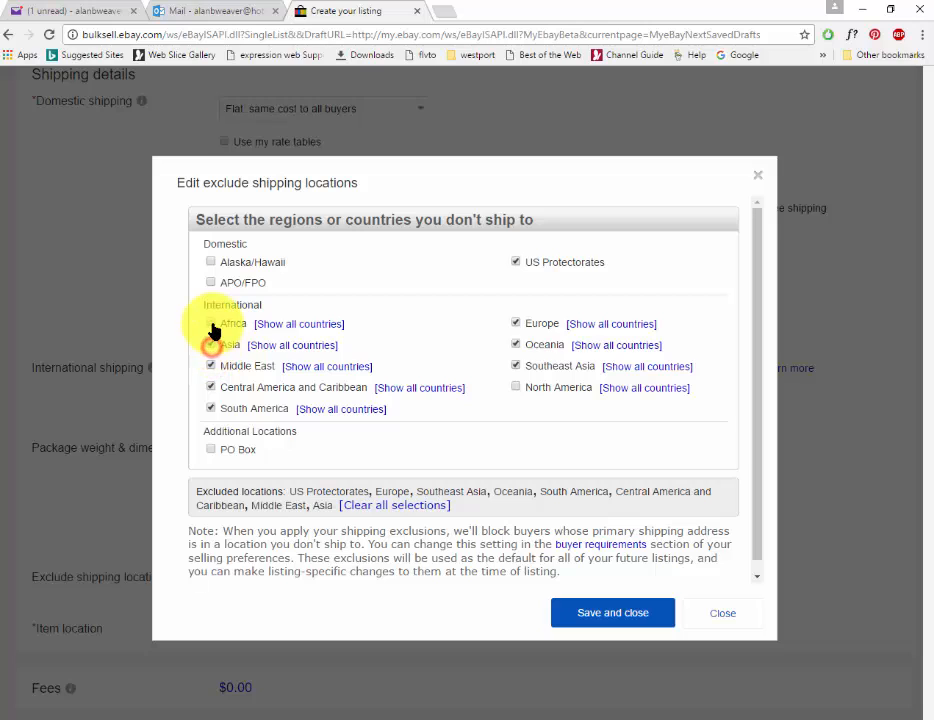
pyautogui.click(211, 324)
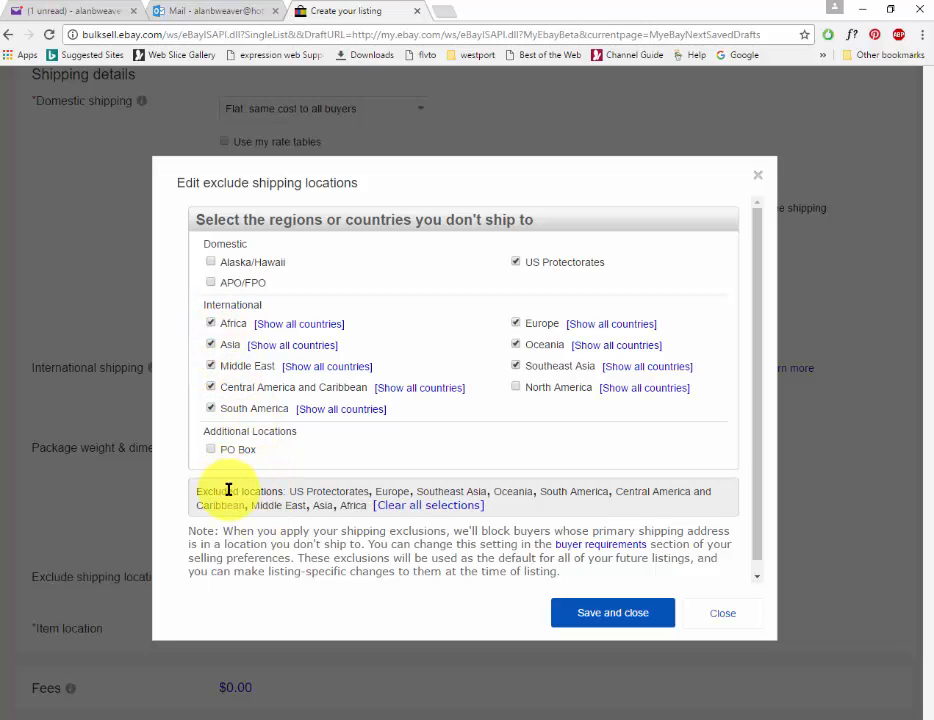
pyautogui.click(628, 619)
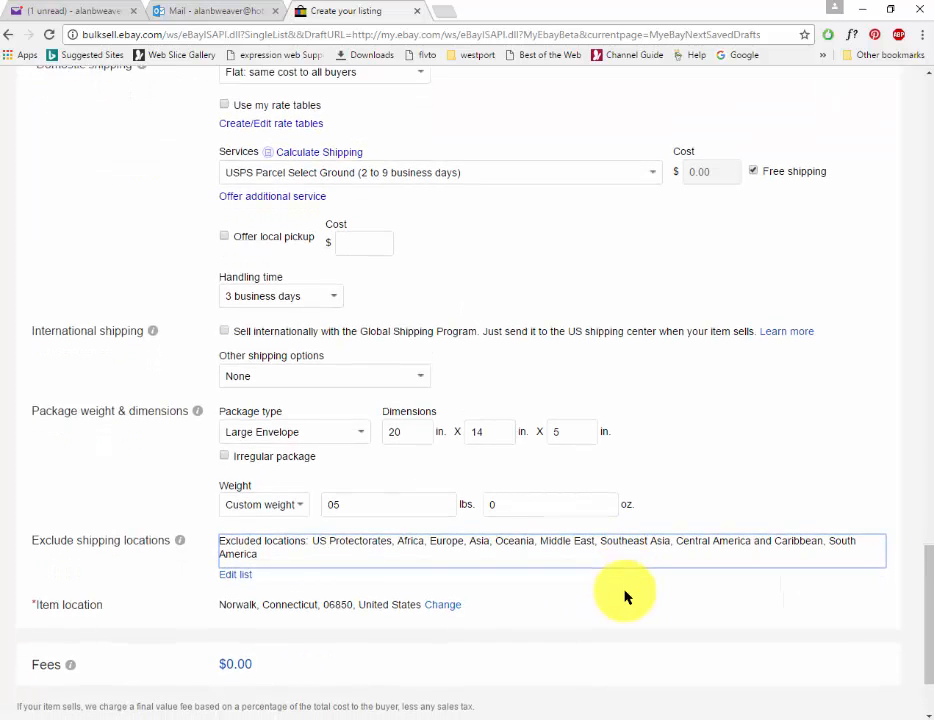
# Preview the listing, reviewing its description, shipping, return policy and payment details, and close the preview.
pyautogui.scroll(-2, 624, 597)
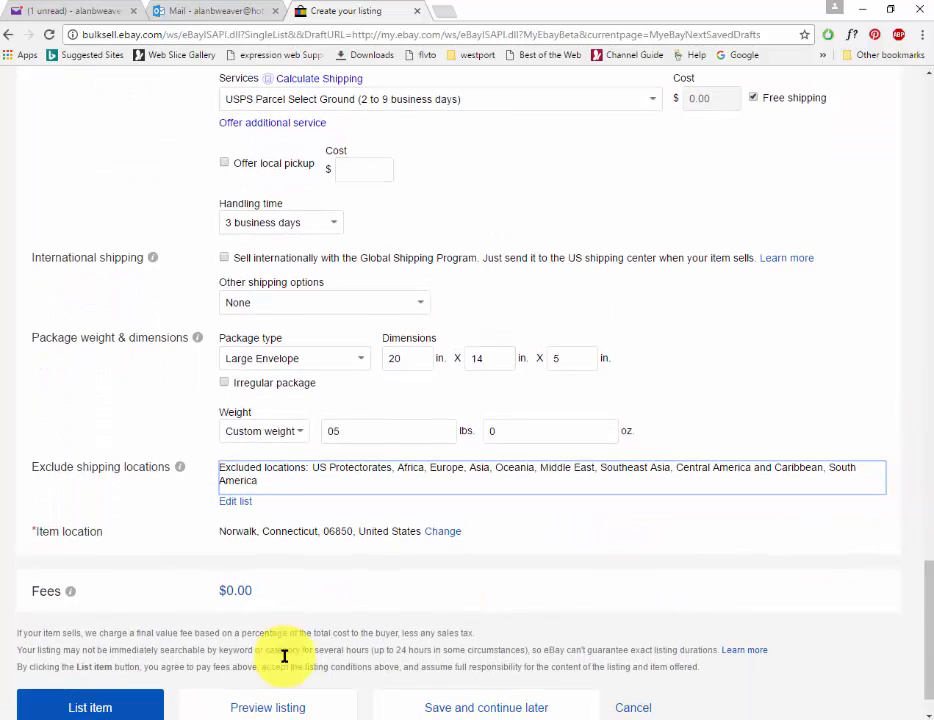
pyautogui.click(924, 605)
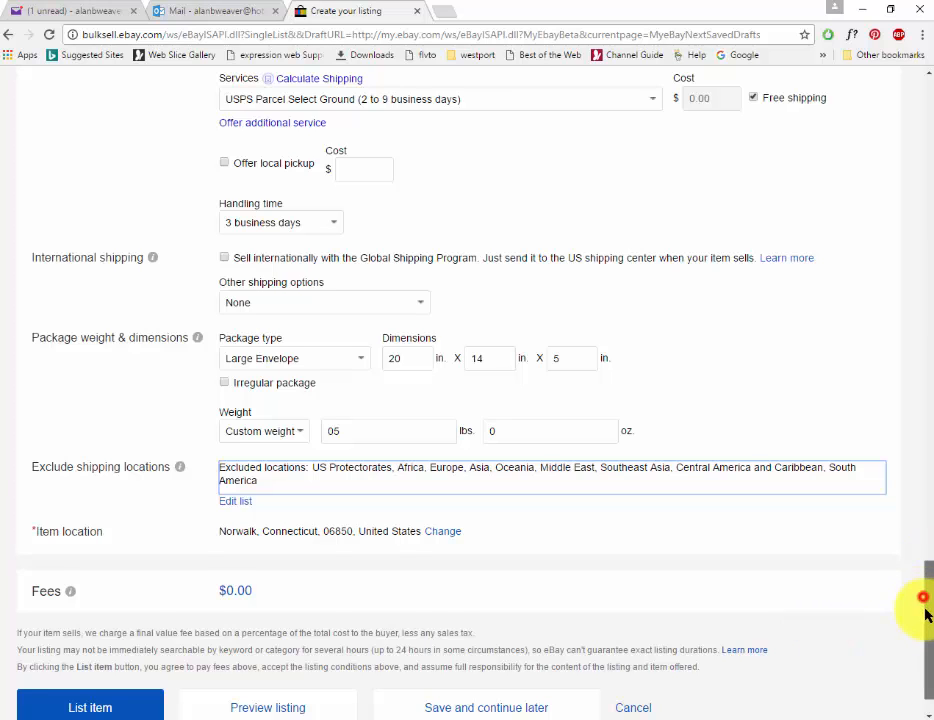
pyautogui.moveTo(924, 615); pyautogui.dragTo(892, 667)
pyautogui.click(266, 665)
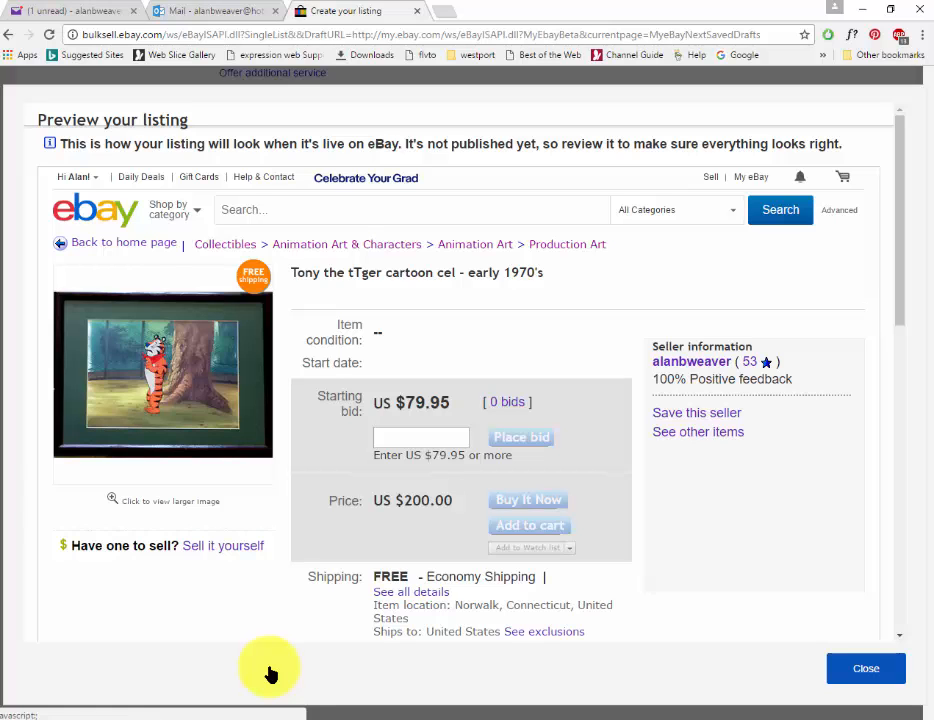
pyautogui.moveTo(901, 313); pyautogui.dragTo(894, 540)
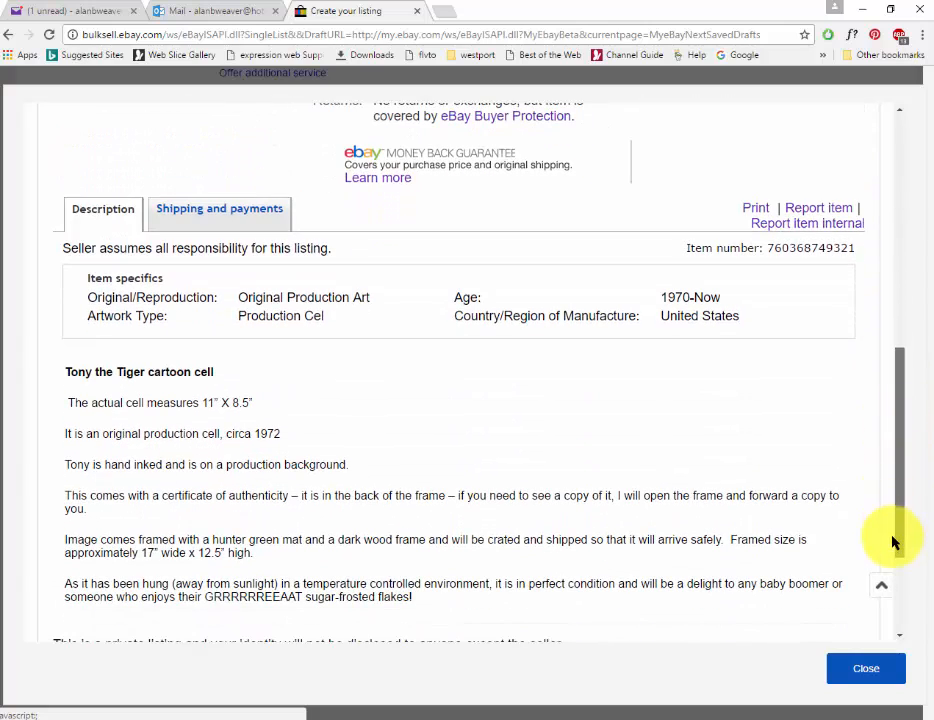
pyautogui.click(239, 222)
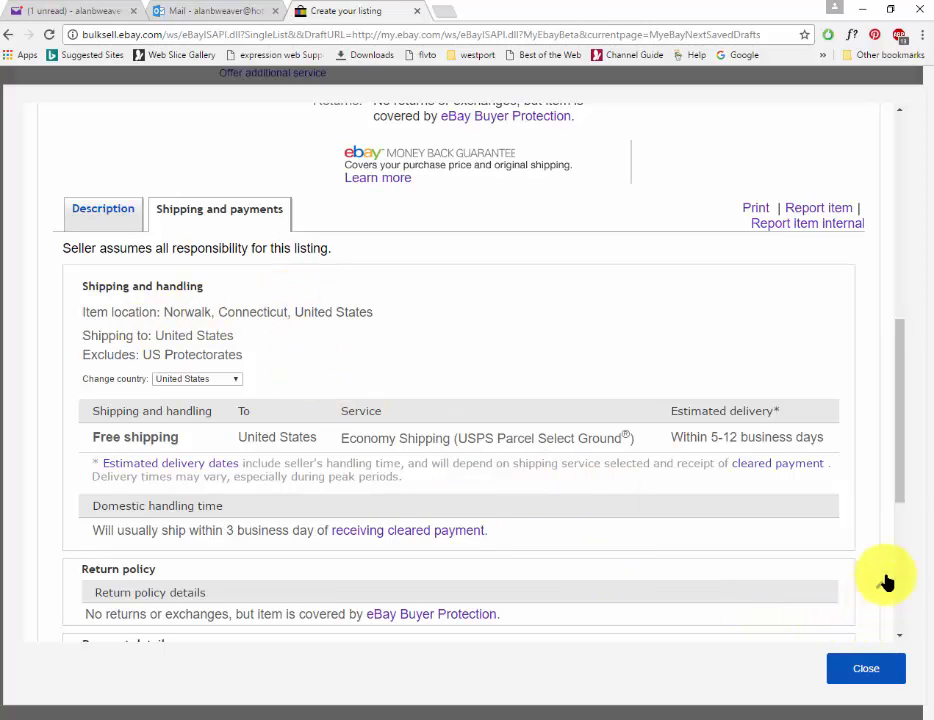
pyautogui.moveTo(901, 497); pyautogui.dragTo(897, 580)
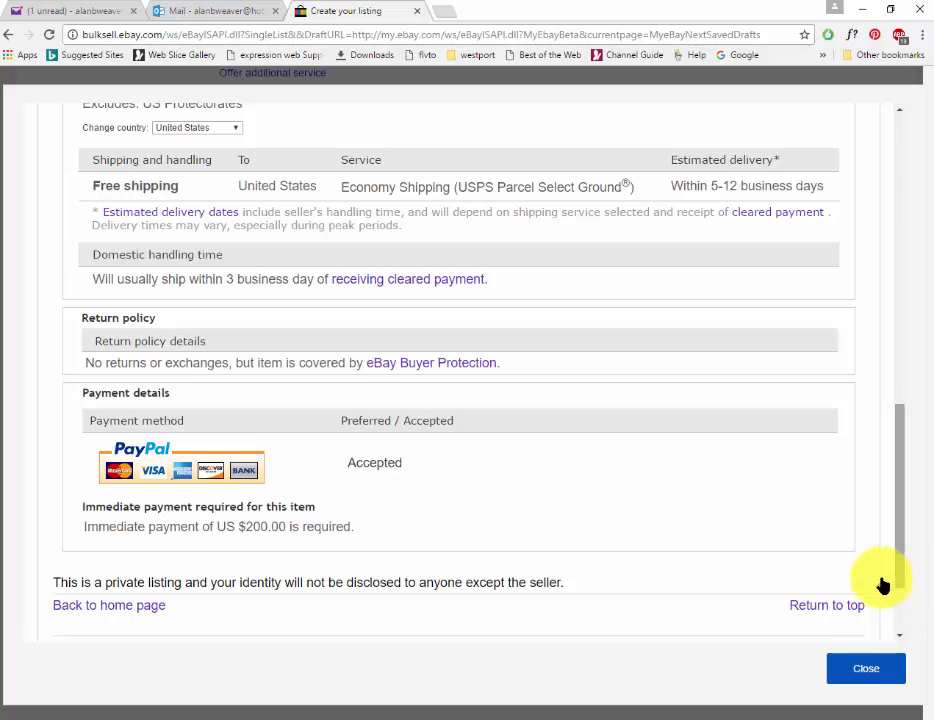
pyautogui.click(862, 668)
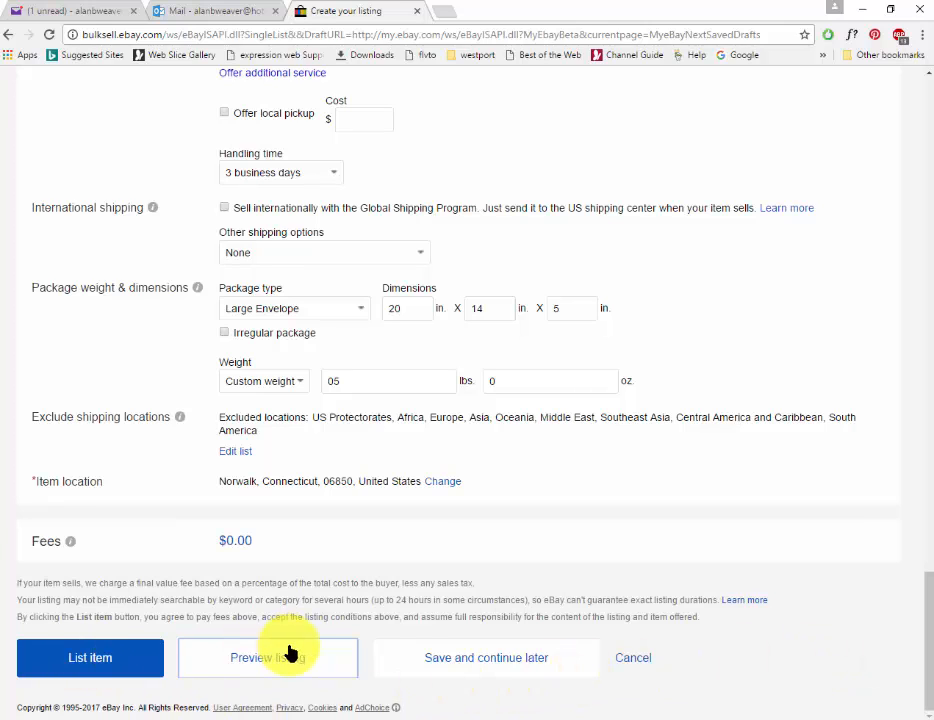
# Submit the Tony the Tiger listing, decline creating another one and view the active selling items.
pyautogui.click(95, 656)
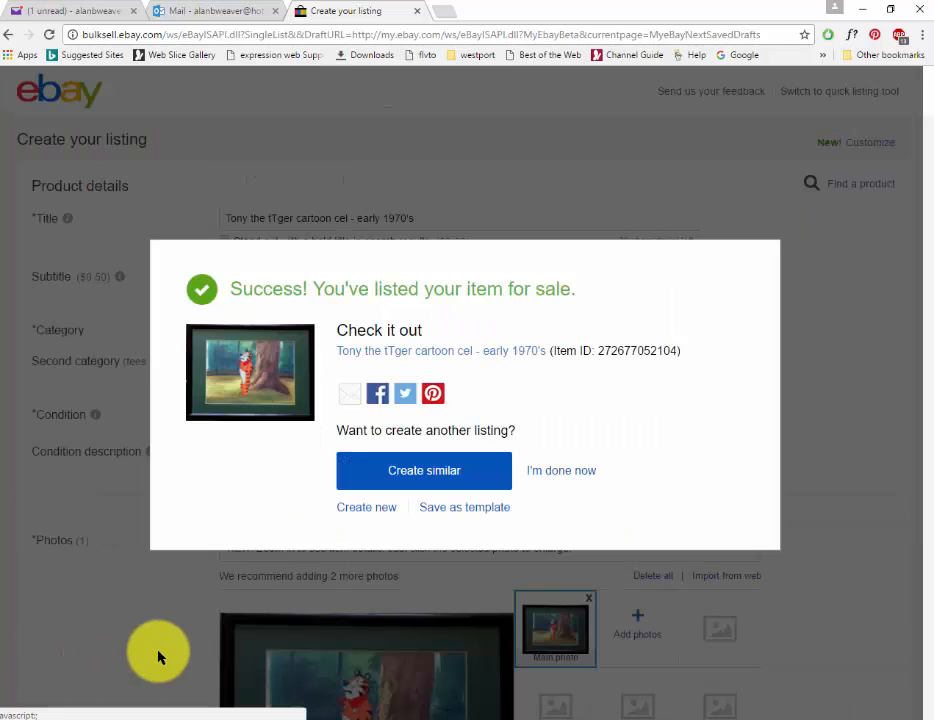
pyautogui.click(578, 472)
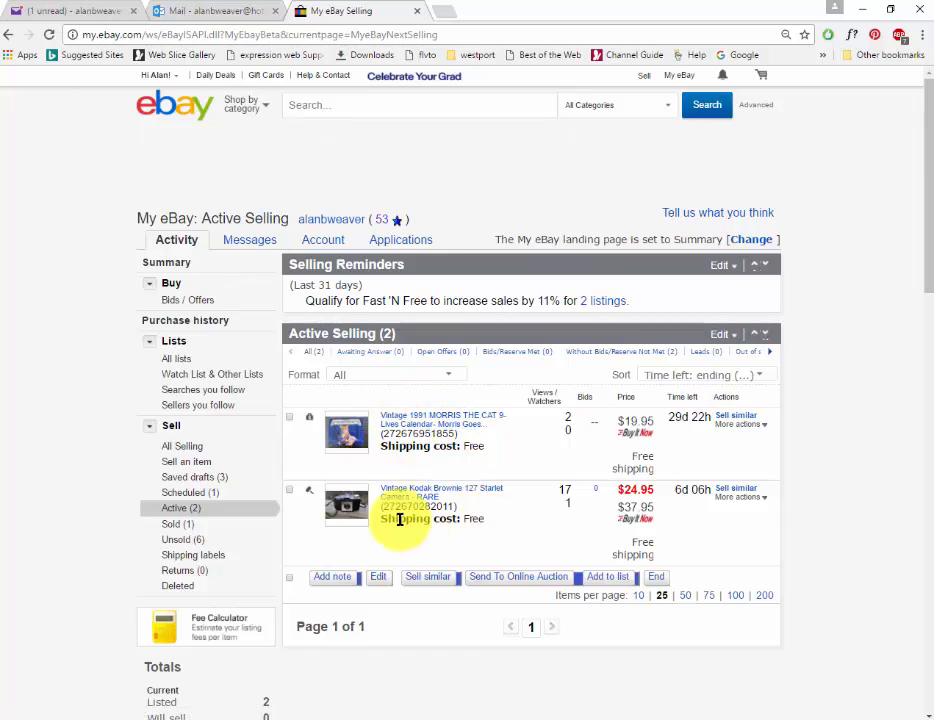
pyautogui.click(186, 518)
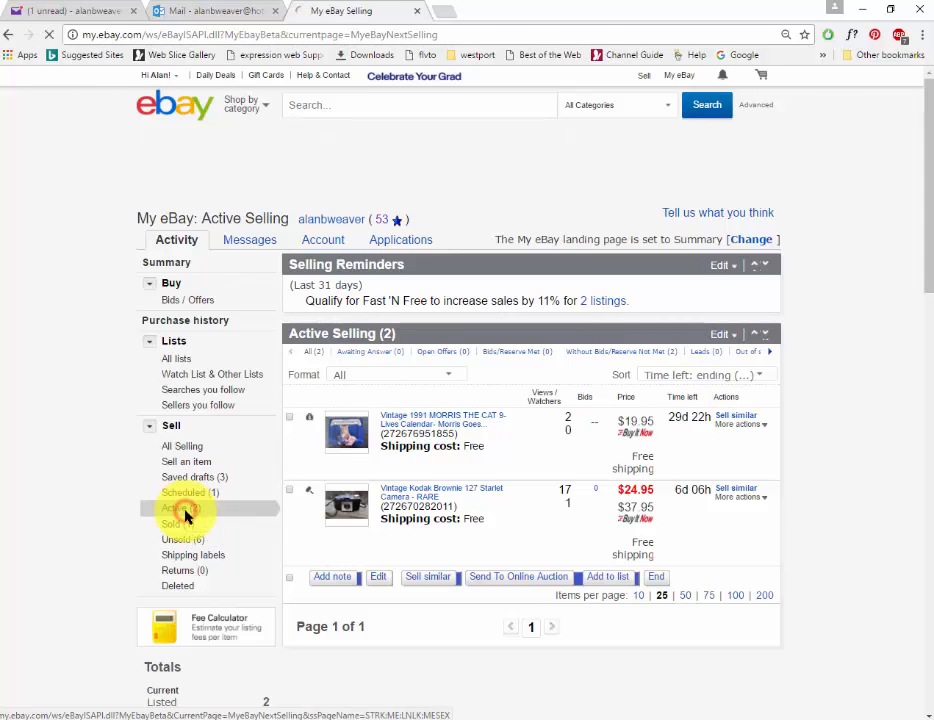